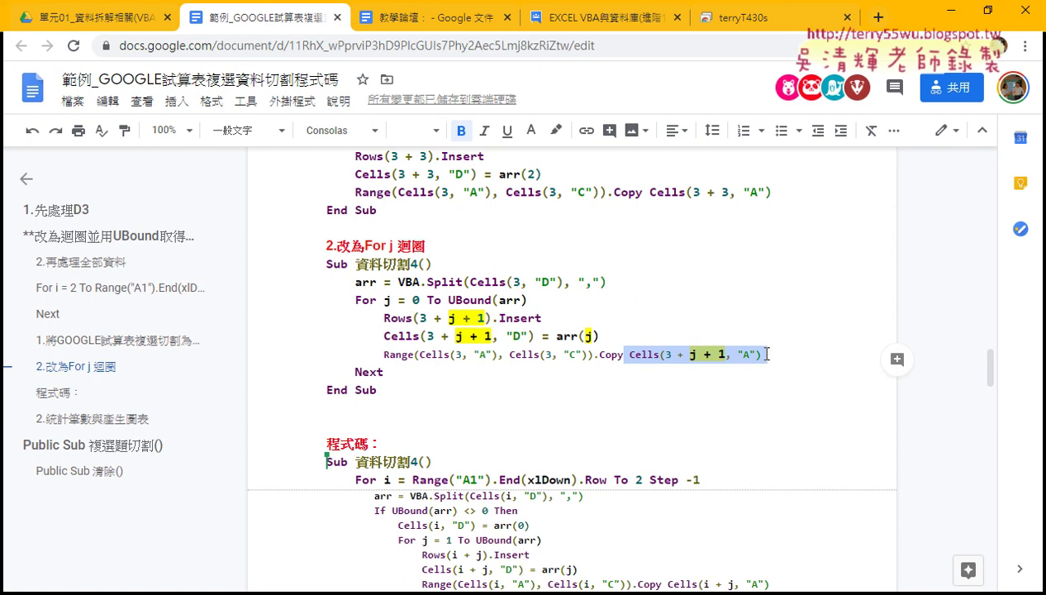
# - Highlight the Rows(3 + j + 1).Insert line and each fixed 3 in the Cells and Range references
pyautogui.moveTo(382, 318); pyautogui.dragTo(413, 318)
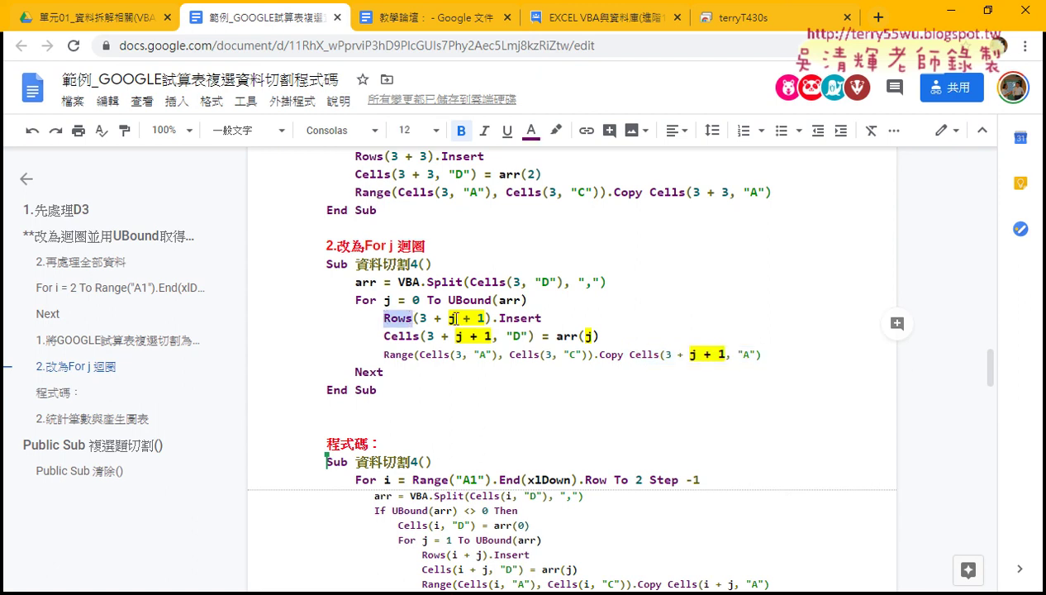
pyautogui.moveTo(541, 318); pyautogui.dragTo(383, 319)
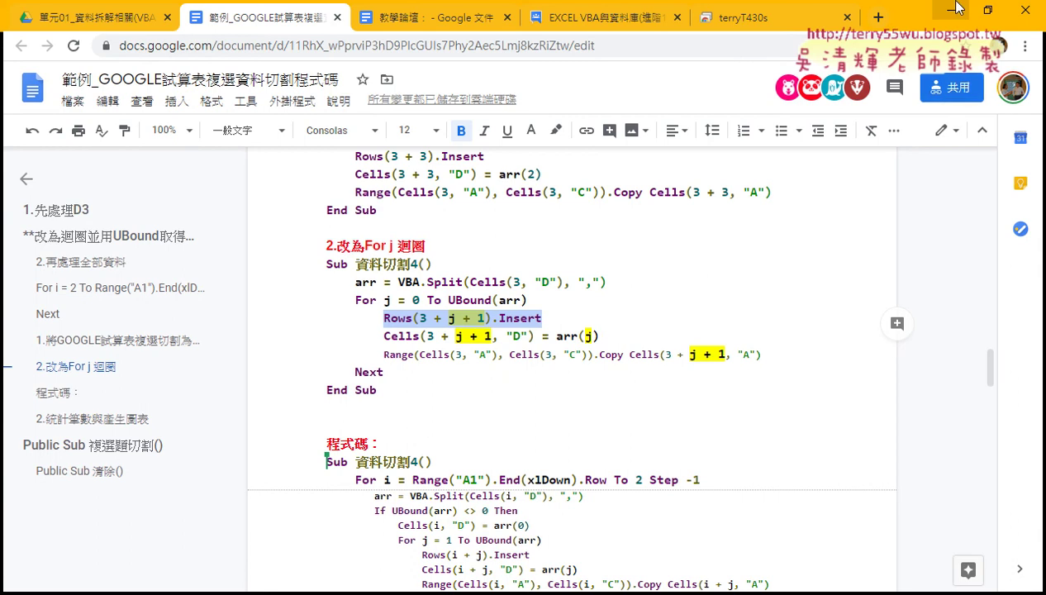
pyautogui.click(548, 300)
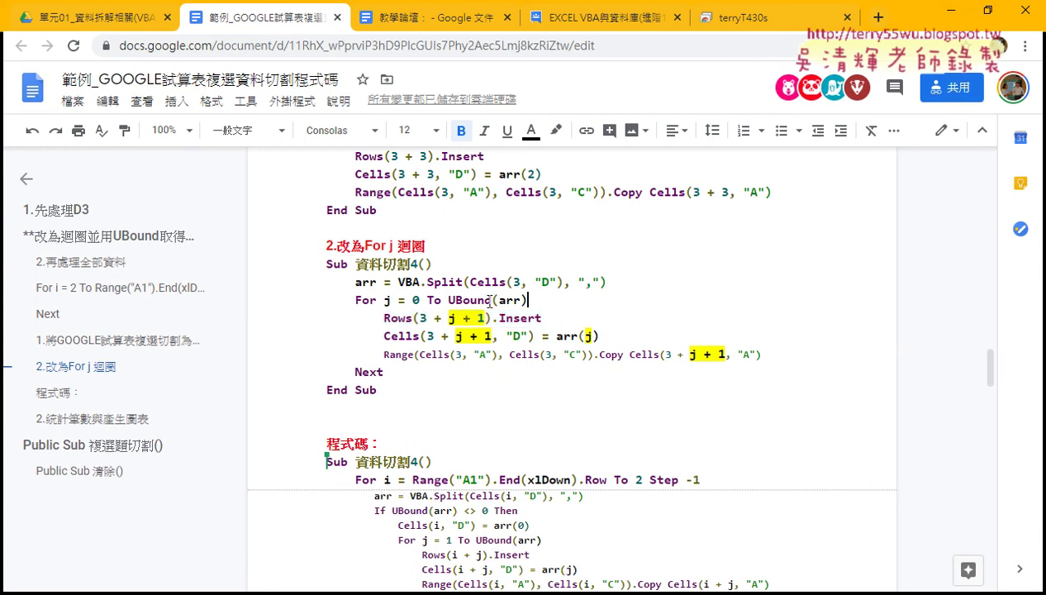
pyautogui.click(421, 317)
pyautogui.doubleClick(430, 335)
pyautogui.doubleClick(668, 355)
pyautogui.doubleClick(541, 354)
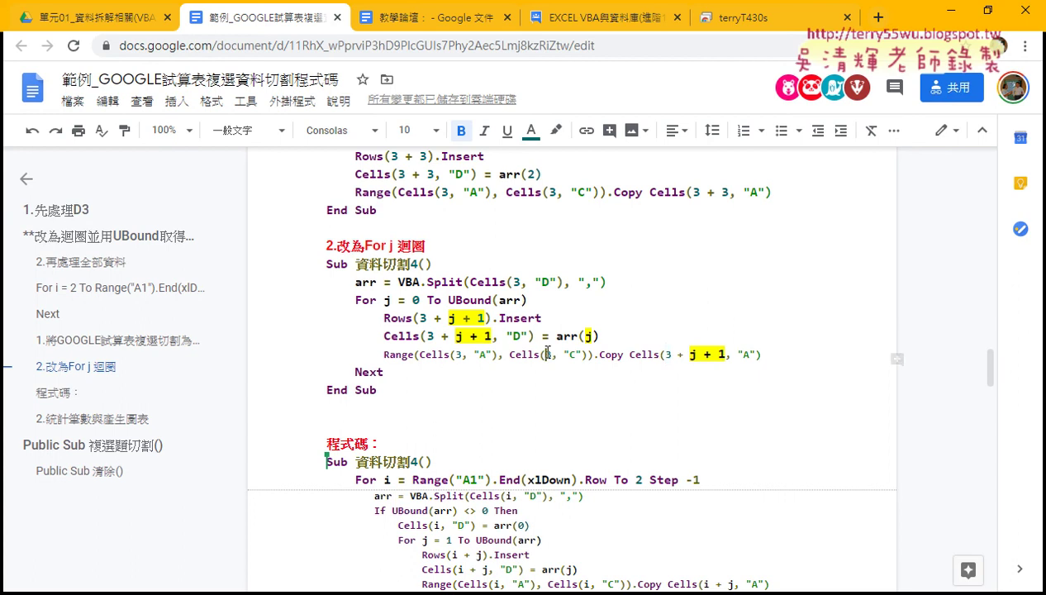
pyautogui.doubleClick(460, 354)
pyautogui.doubleClick(460, 355)
# - Back in Excel, delete the edited VBA入門班 (2) sheet
pyautogui.click(947, 10)
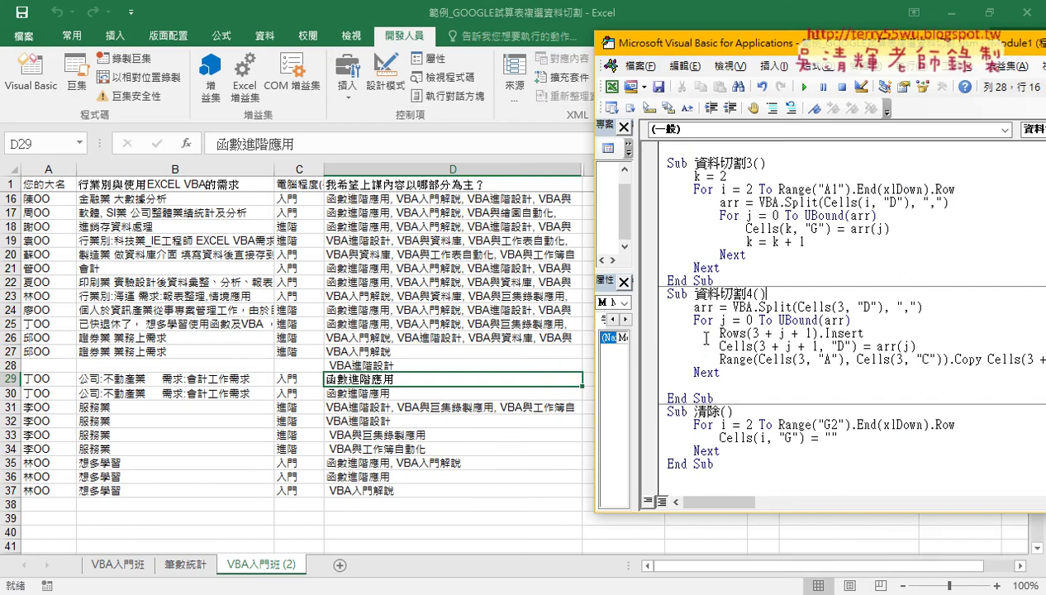
pyautogui.rightClick(271, 566)
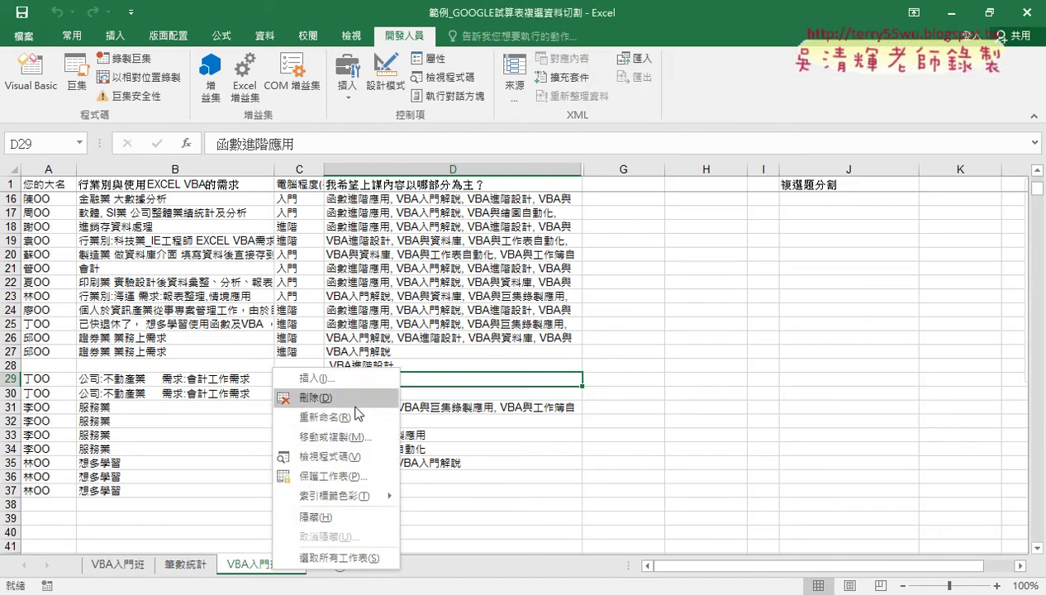
pyautogui.click(315, 398)
pyautogui.click(488, 411)
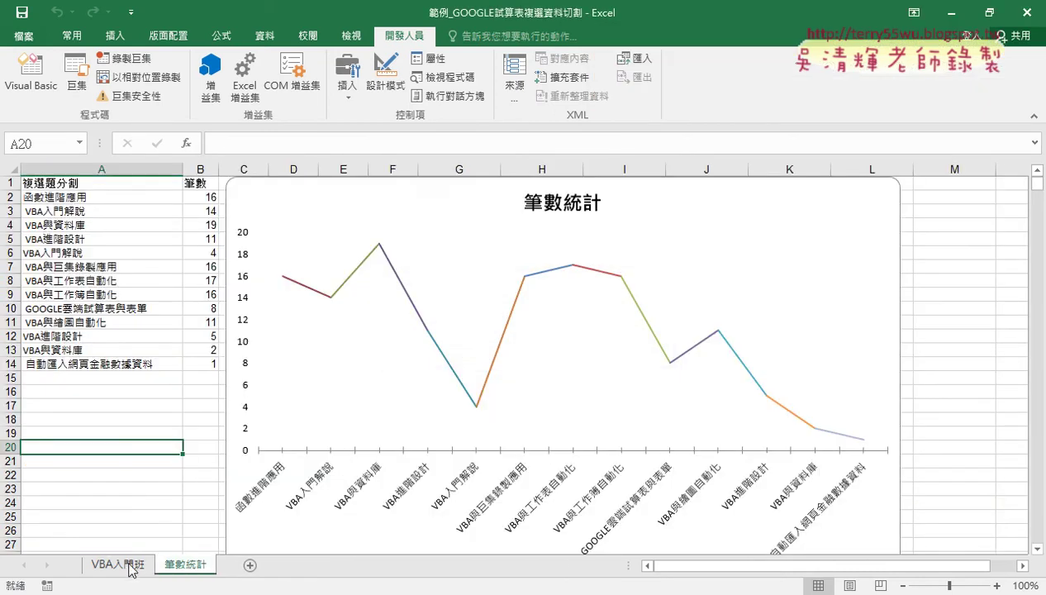
# - Make a fresh copy of the VBA入門班 sheet and reopen the Visual Basic editor
pyautogui.click(130, 561)
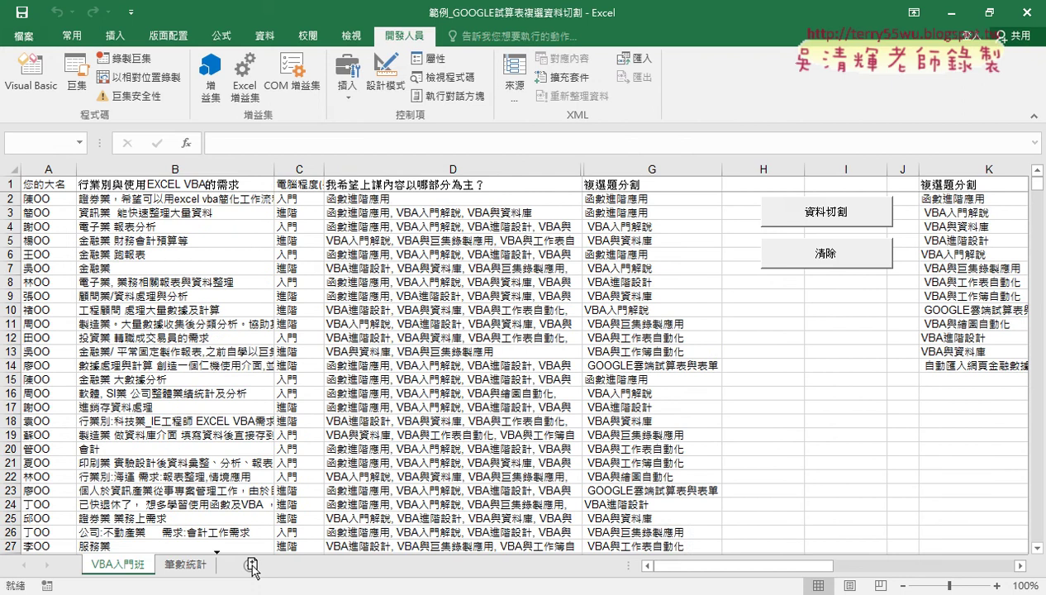
pyautogui.moveTo(251, 567); pyautogui.dragTo(252, 566)
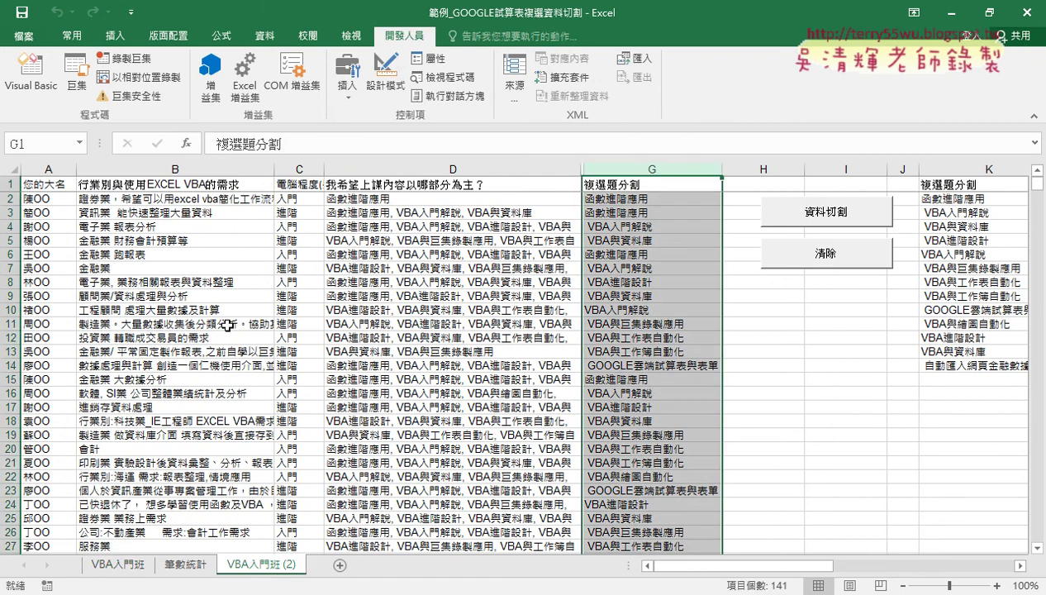
pyautogui.click(31, 74)
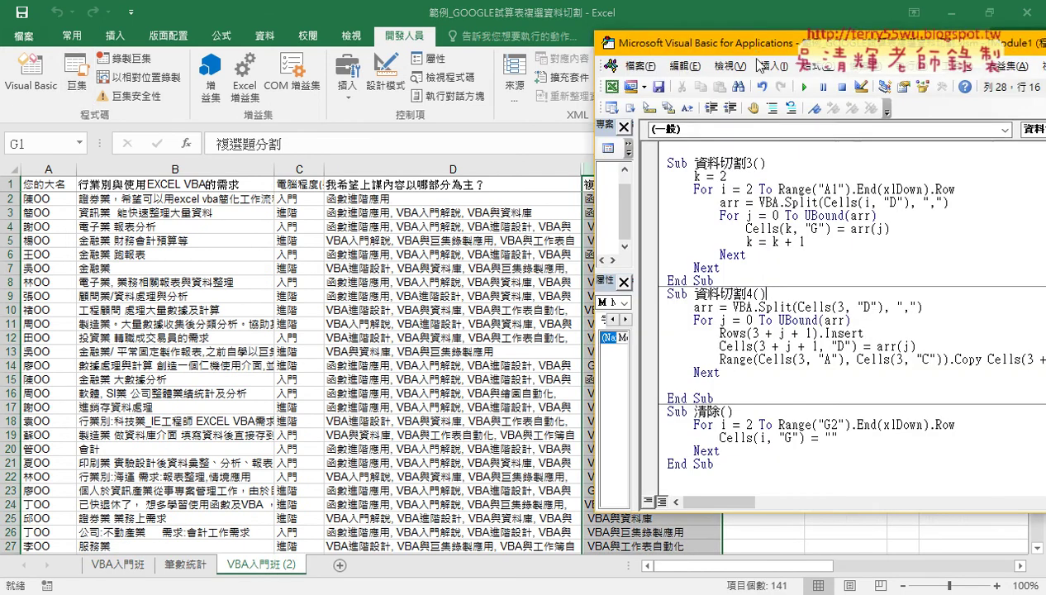
# - Copy the For i = 2 To Range("A1").End(xlDown).Row line from 資料切割3
pyautogui.moveTo(748, 43); pyautogui.dragTo(498, 50)
pyautogui.scroll(2, 586, 329)
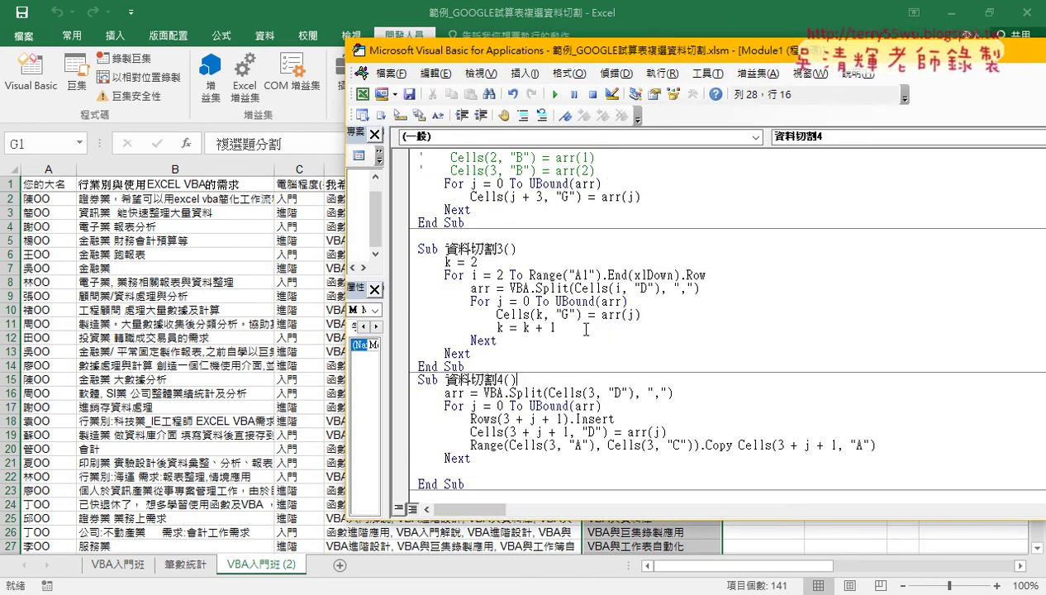
pyautogui.click(709, 278)
pyautogui.hotkey('shift', 'Left')
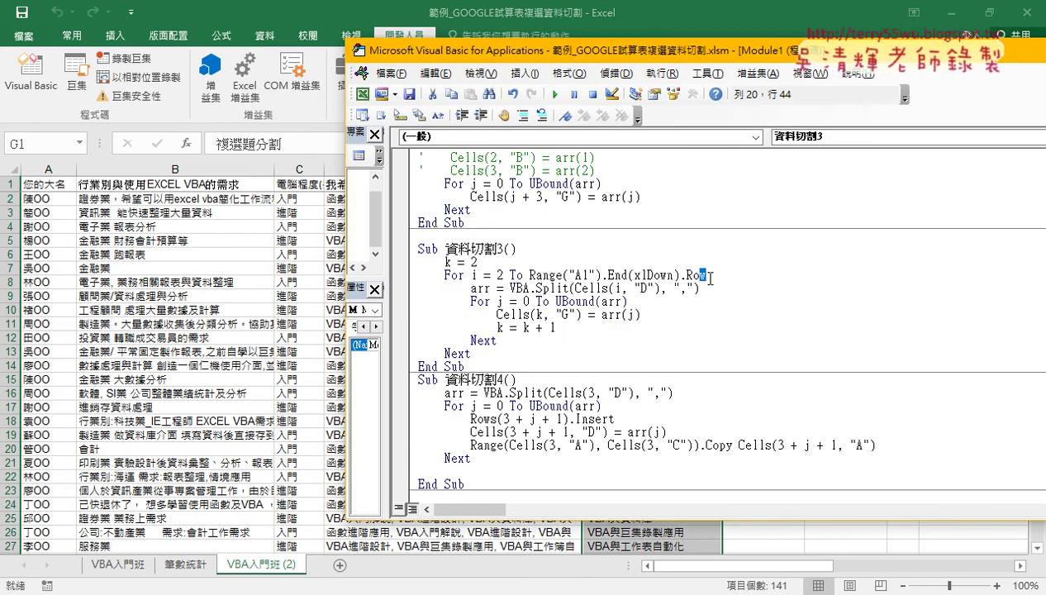
pyautogui.moveTo(709, 278); pyautogui.dragTo(370, 277)
pyautogui.hotkey('ctrl', 'c')
pyautogui.rightClick(549, 281)
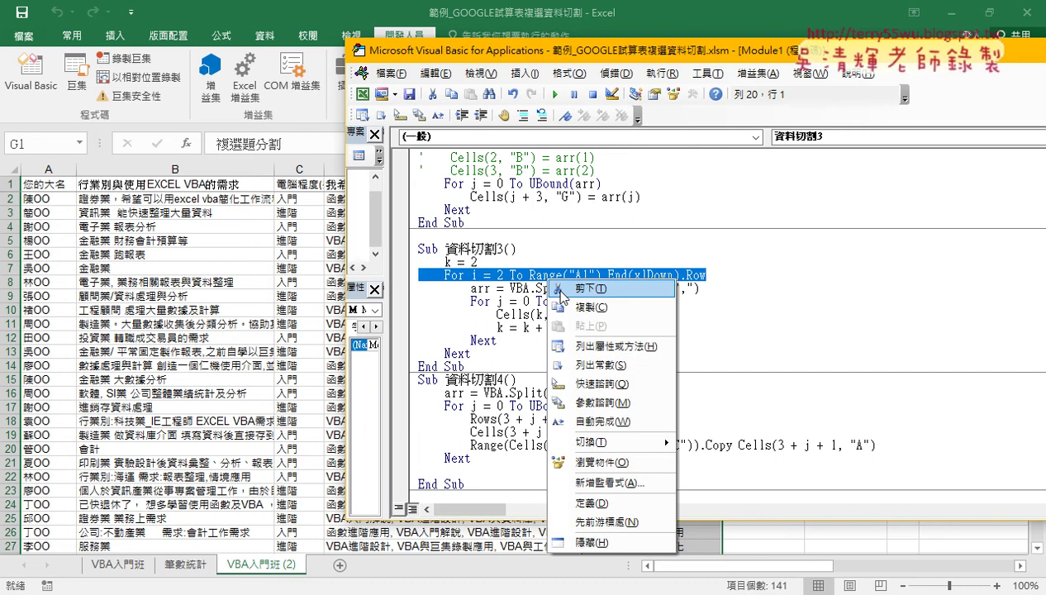
pyautogui.press('Escape')
# - Paste the For i header on a new line under Sub 資料切割4()
pyautogui.scroll(-1, 529, 396)
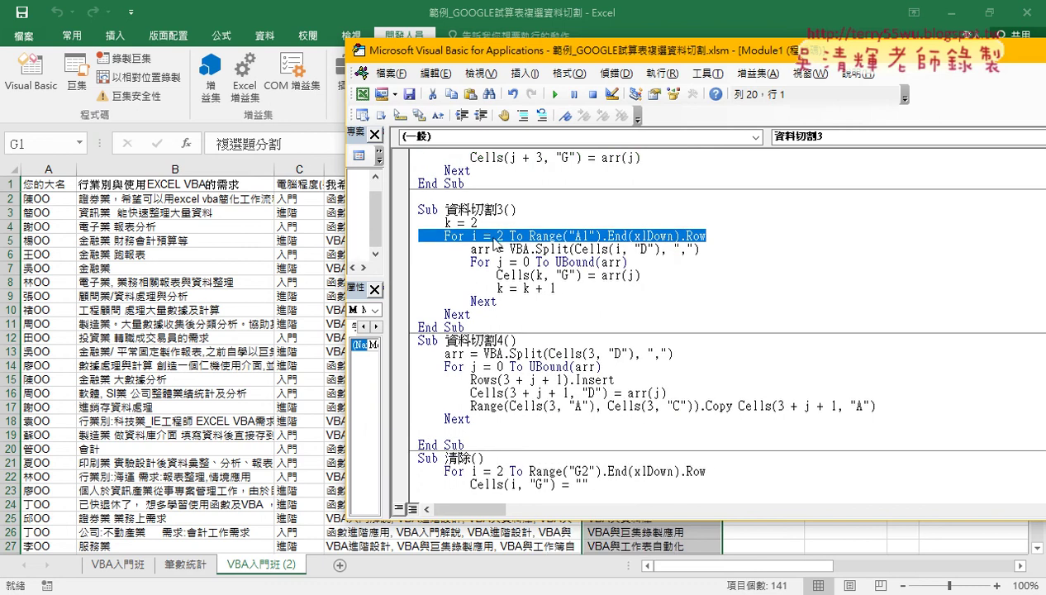
pyautogui.click(527, 339)
pyautogui.press('Return')
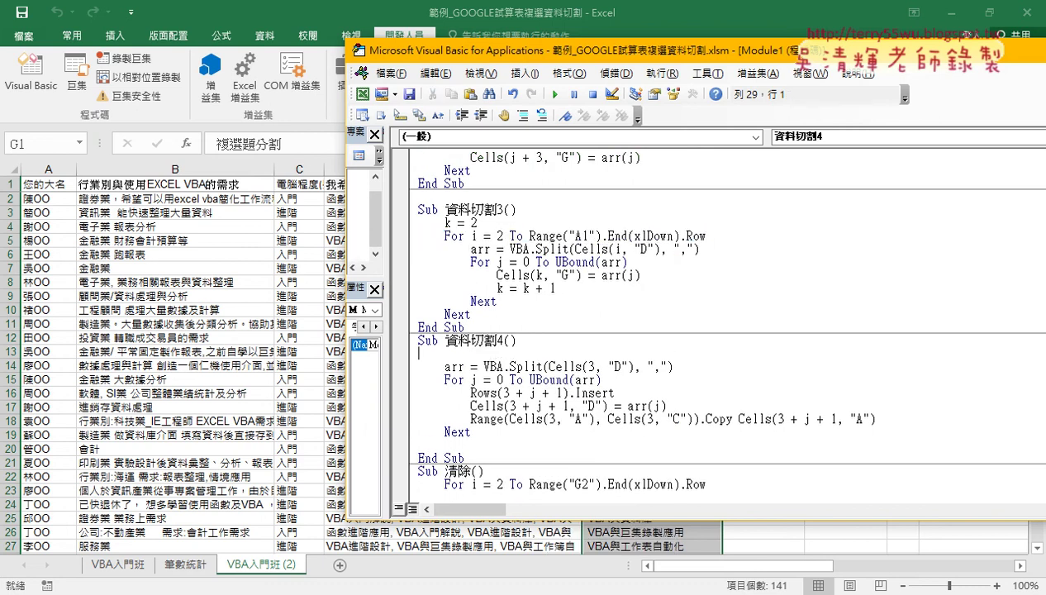
pyautogui.press('Return')
pyautogui.press('Up')
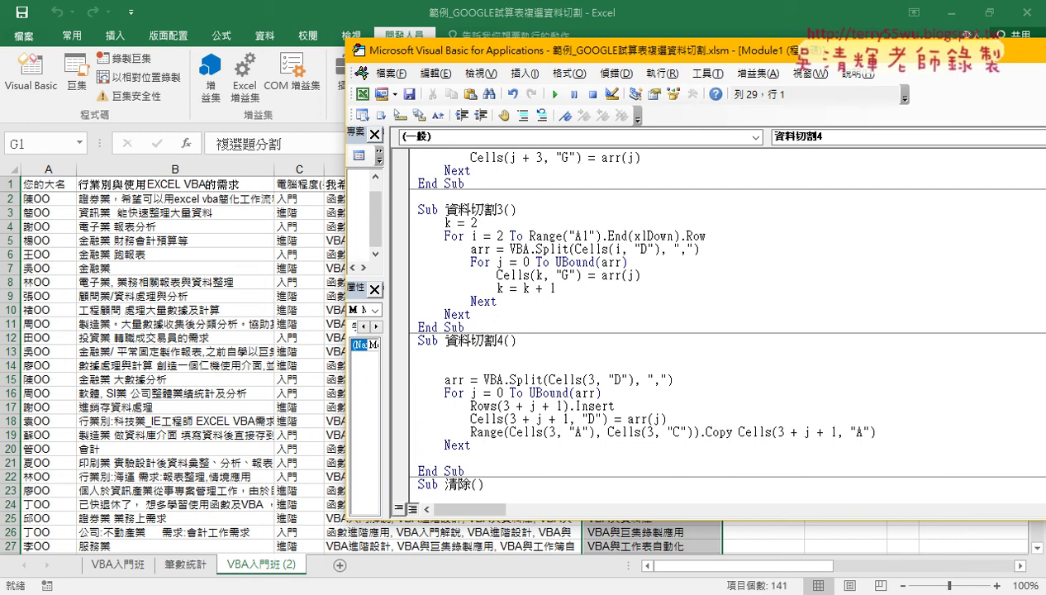
pyautogui.hotkey('ctrl', 'v')
# - Add a Next line, then move the Split-and-insert block inside the loop and indent it
pyautogui.press('Return')
pyautogui.press('Return')
pyautogui.write('n')
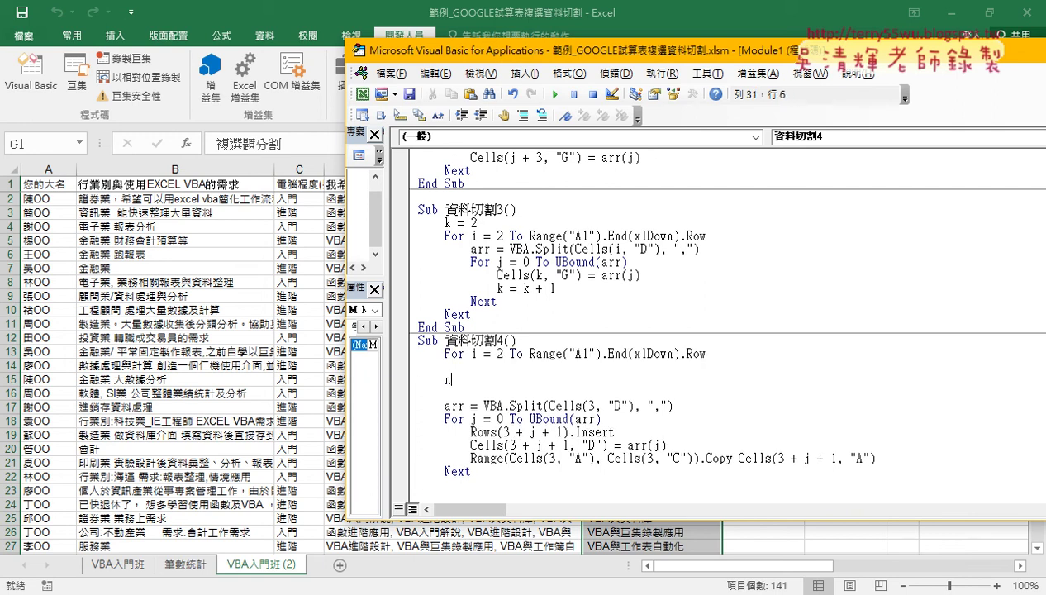
pyautogui.write('ext')
pyautogui.click(542, 353)
pyautogui.moveTo(479, 472)
pyautogui.mouseDown()
pyautogui.moveTo(419, 405)
pyautogui.moveTo(421, 368)
pyautogui.mouseUp()
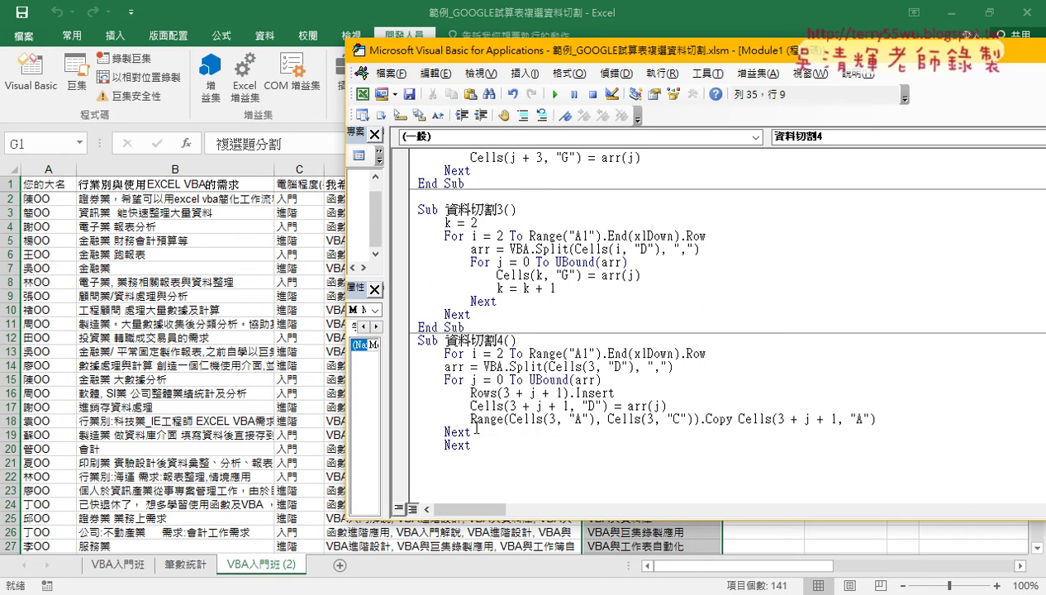
pyautogui.moveTo(405, 431); pyautogui.dragTo(405, 376)
pyautogui.press('Tab')
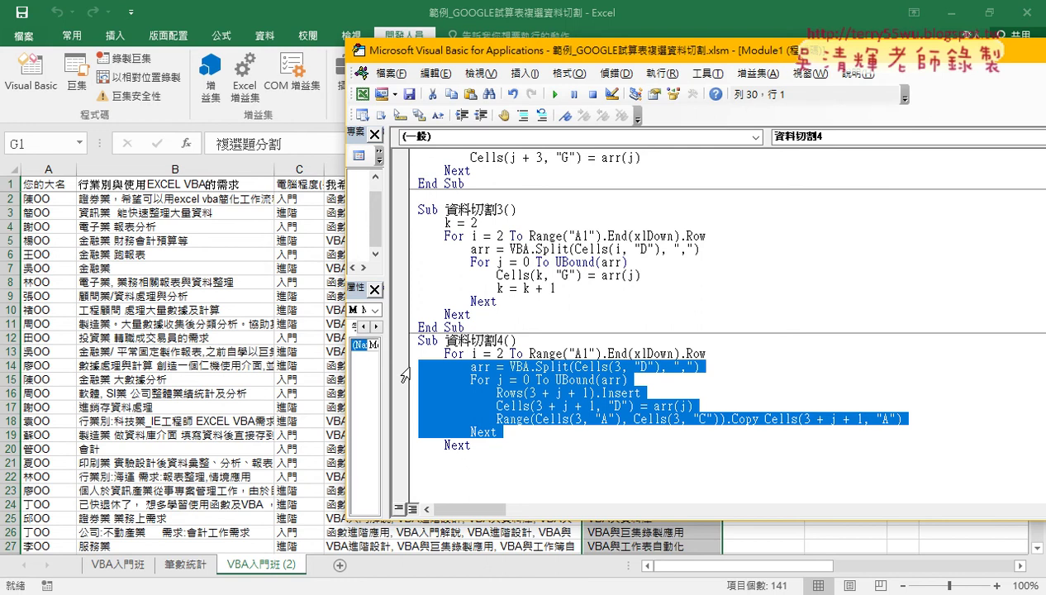
# - Replace the fixed 3 with i in Cells(3, "D"), Rows(3 + j + 1) and Cells(3 + j + 1, "D")
pyautogui.click(620, 396)
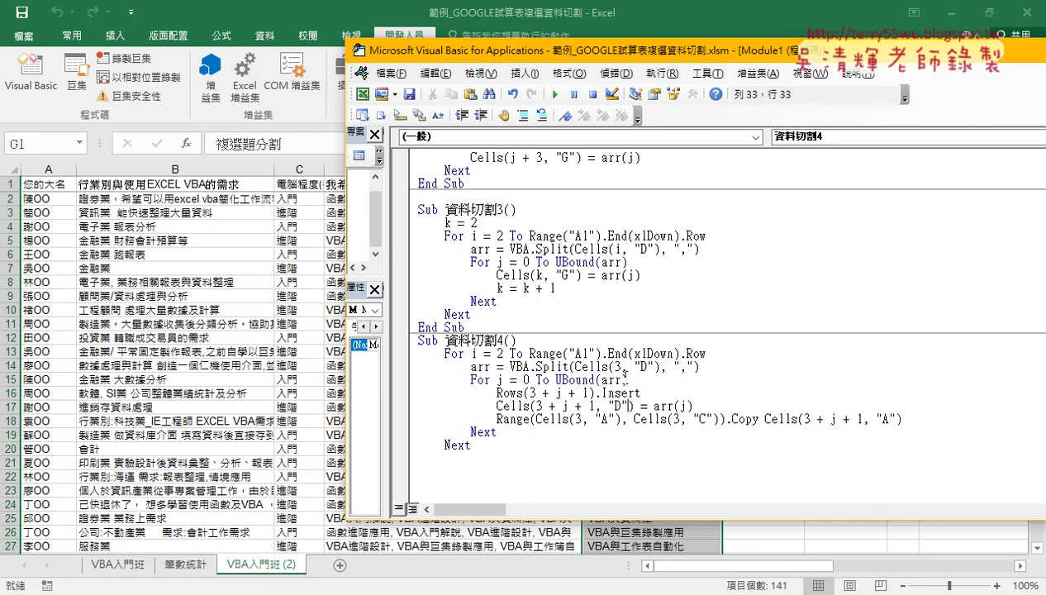
pyautogui.doubleClick(618, 366)
pyautogui.write('i')
pyautogui.doubleClick(533, 394)
pyautogui.write('i')
pyautogui.click(538, 405)
pyautogui.doubleClick(536, 405)
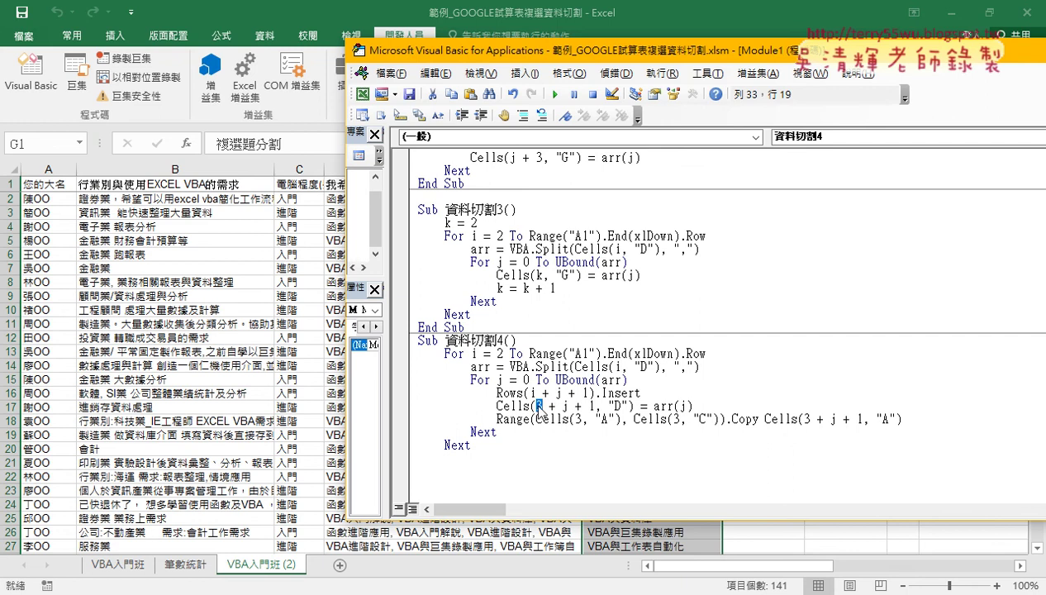
pyautogui.write('i')
# - Change the Range(Cells(3, "A"), Cells(3, "C")).Copy Cells(3 + j + 1, "A") line to use i
pyautogui.doubleClick(578, 419)
pyautogui.write('i')
pyautogui.click(678, 419)
pyautogui.doubleClick(674, 419)
pyautogui.write('i')
pyautogui.doubleClick(807, 419)
pyautogui.write('i')
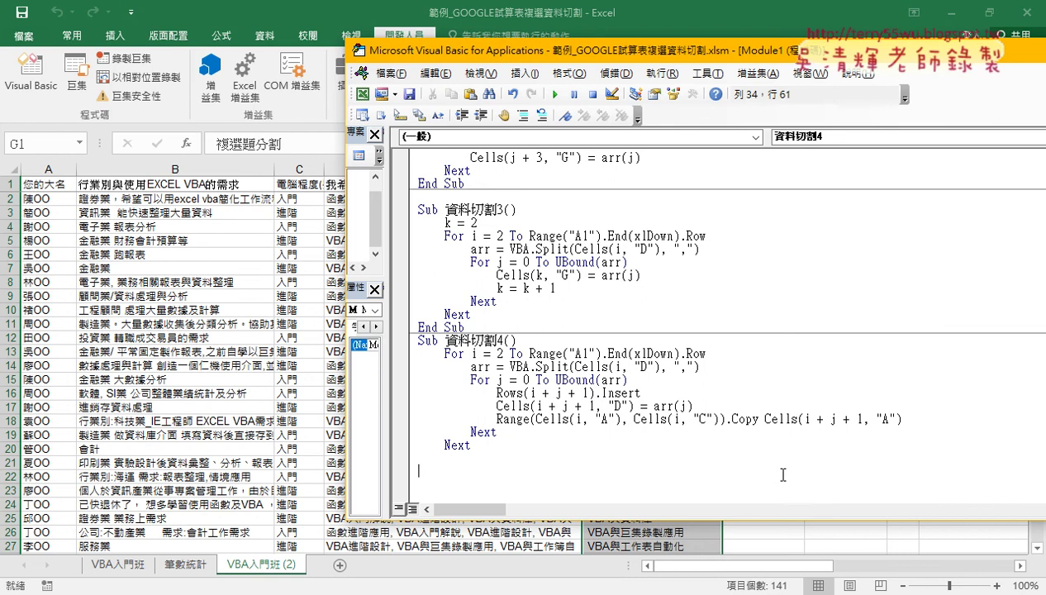
# - Delete the blank lines left before End Sub
pyautogui.click(774, 471)
pyautogui.moveTo(493, 457)
pyautogui.mouseDown()
pyautogui.moveTo(497, 412)
pyautogui.moveTo(495, 424)
pyautogui.mouseUp()
pyautogui.press('Delete')
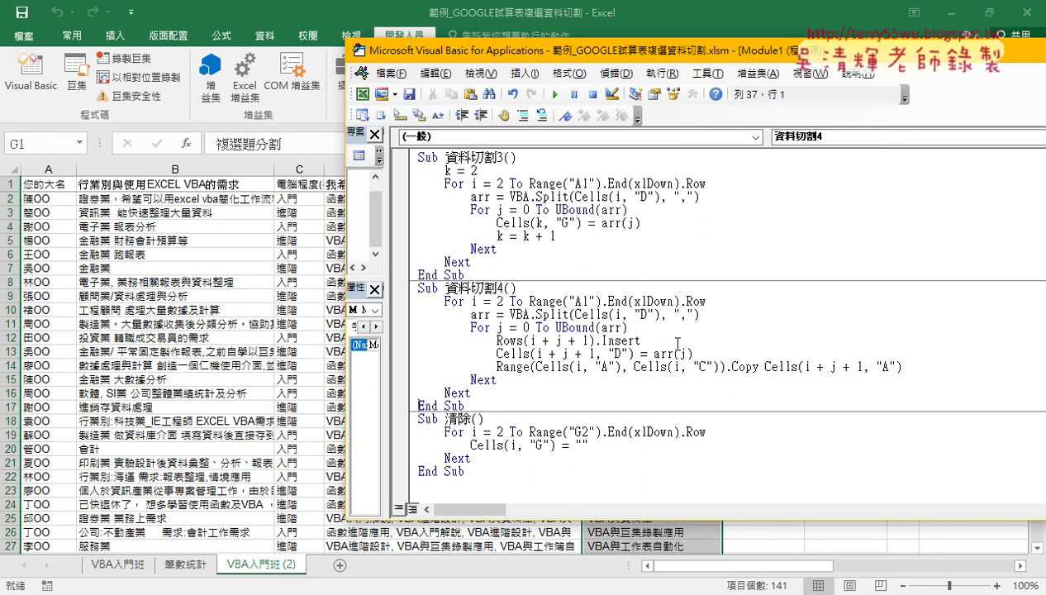
pyautogui.moveTo(641, 339); pyautogui.dragTo(602, 340)
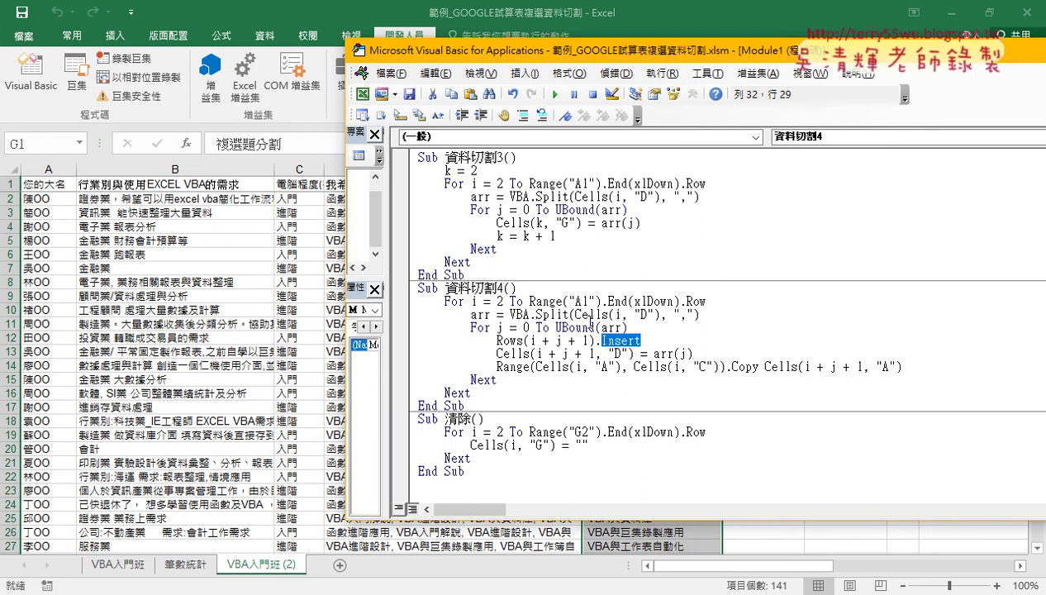
pyautogui.click(496, 301)
# - Review the Range("A1").End(xlDown).Row loop bound in the editor, then return to the survey sheet
pyautogui.click(532, 301)
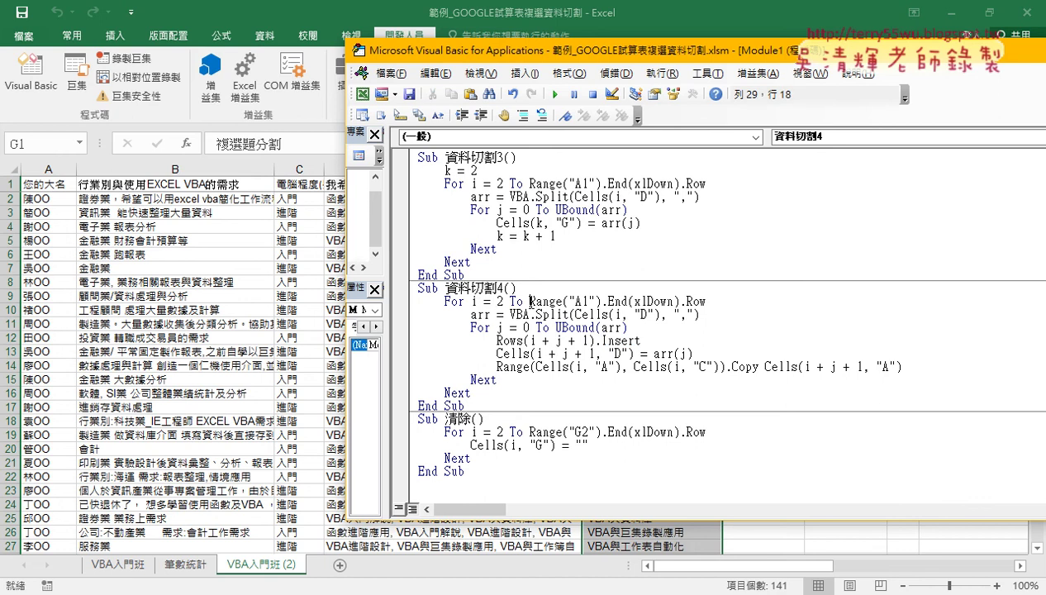
pyautogui.click(50, 475)
pyautogui.scroll(-1, 50, 475)
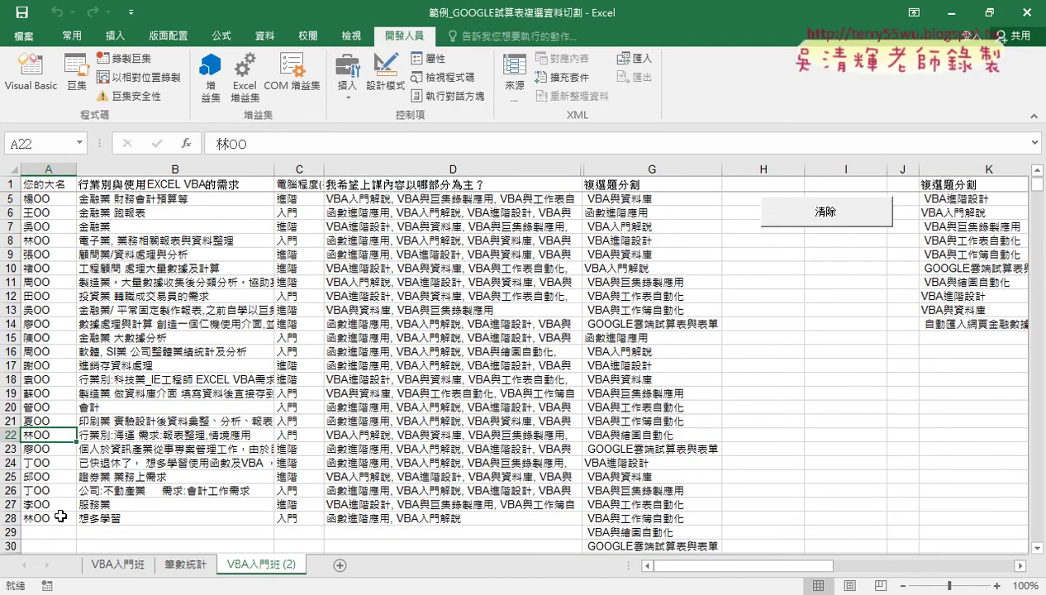
pyautogui.click(30, 73)
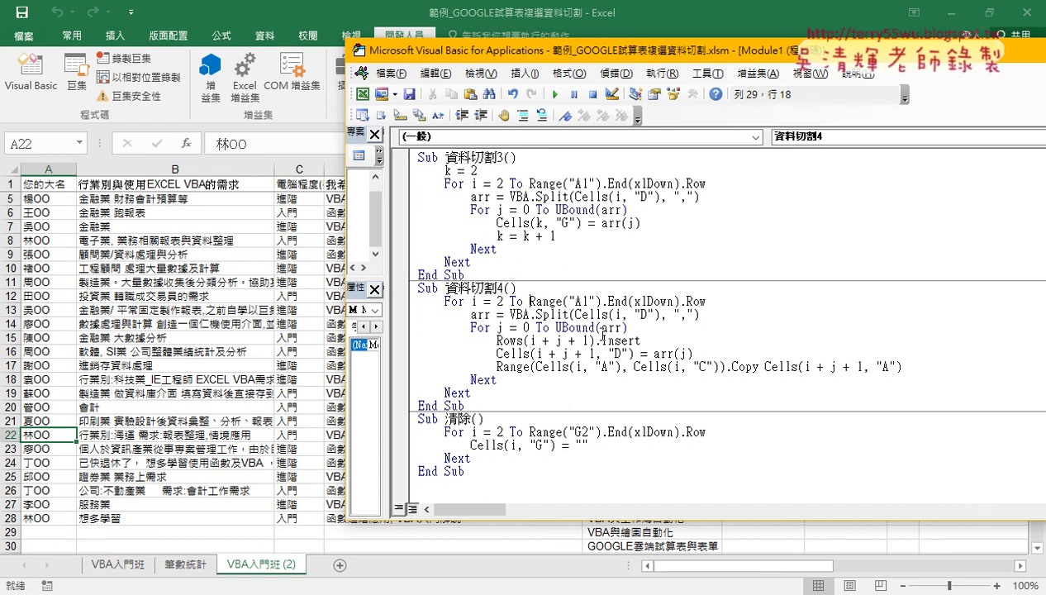
pyautogui.moveTo(530, 301); pyautogui.dragTo(711, 297)
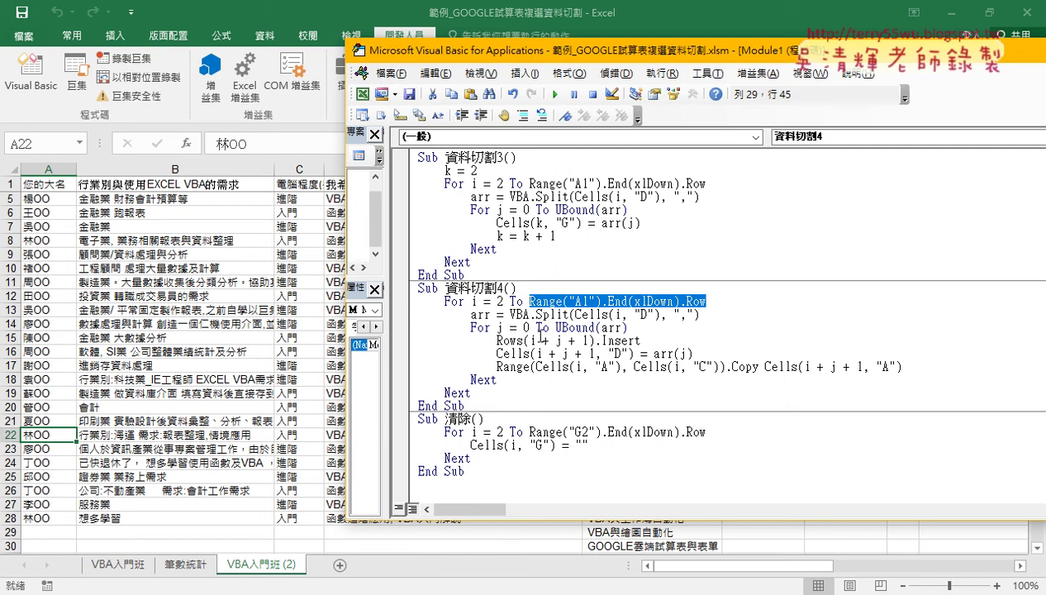
pyautogui.click(566, 326)
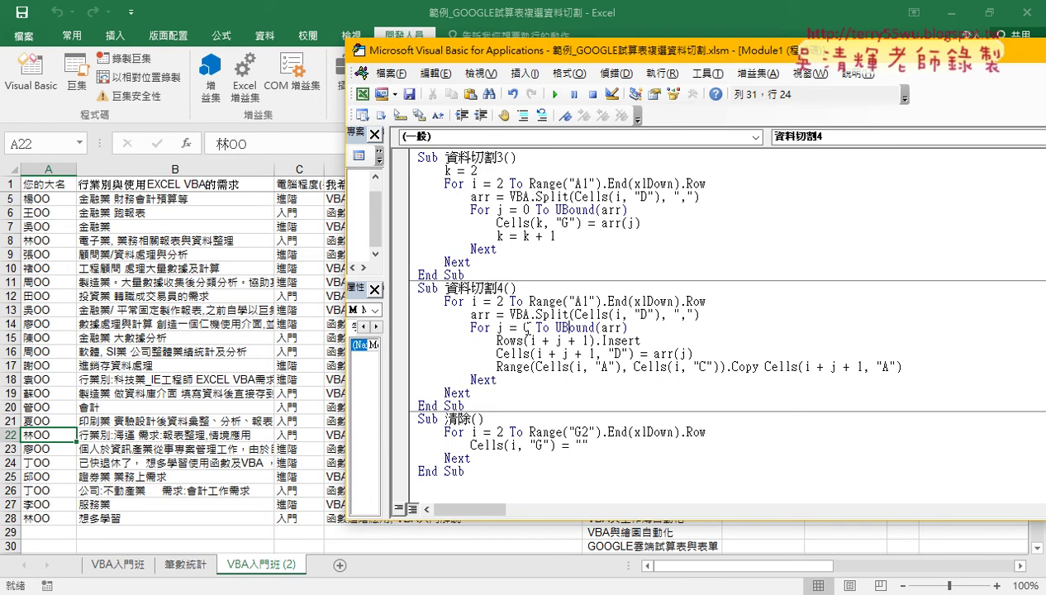
pyautogui.click(180, 269)
pyautogui.scroll(1, 180, 269)
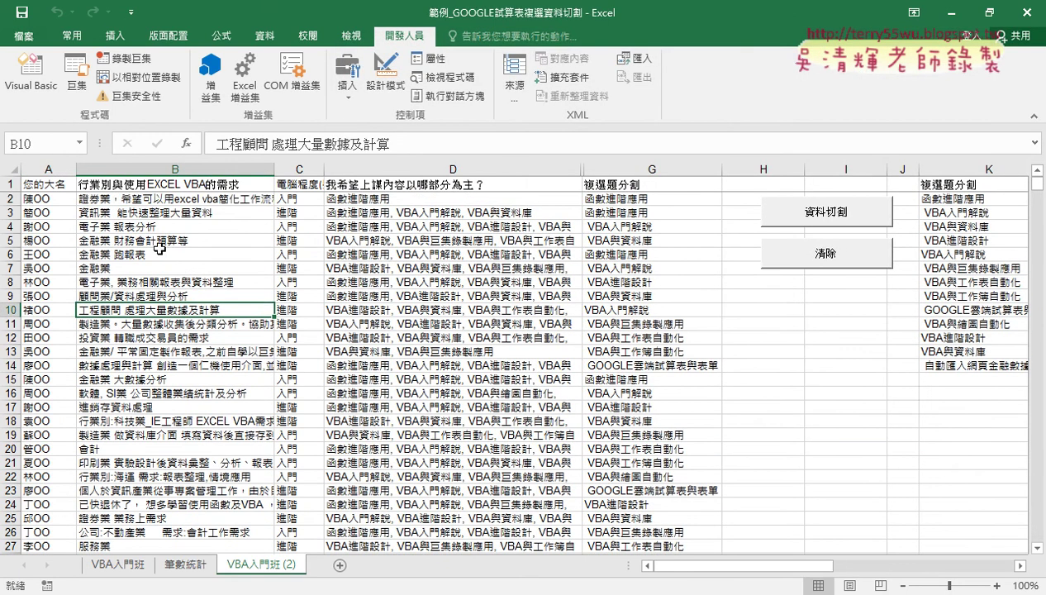
# - Select the first respondent's row, A2:D2, on the sheet
pyautogui.moveTo(29, 198); pyautogui.dragTo(386, 200)
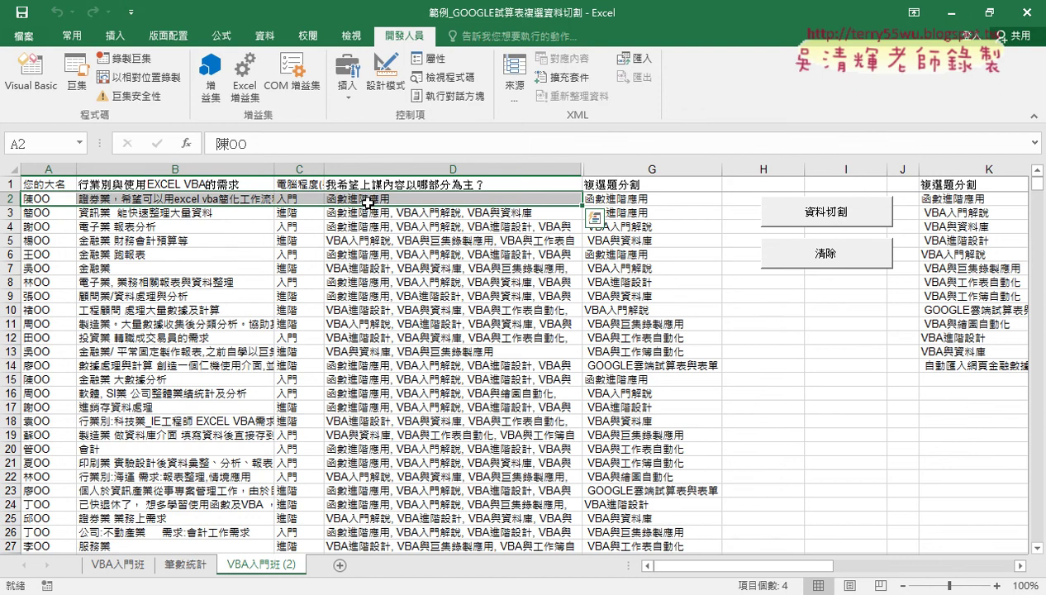
# - Insert an If UBound(arr) <> 0 Then line right after the Split line
pyautogui.click(33, 72)
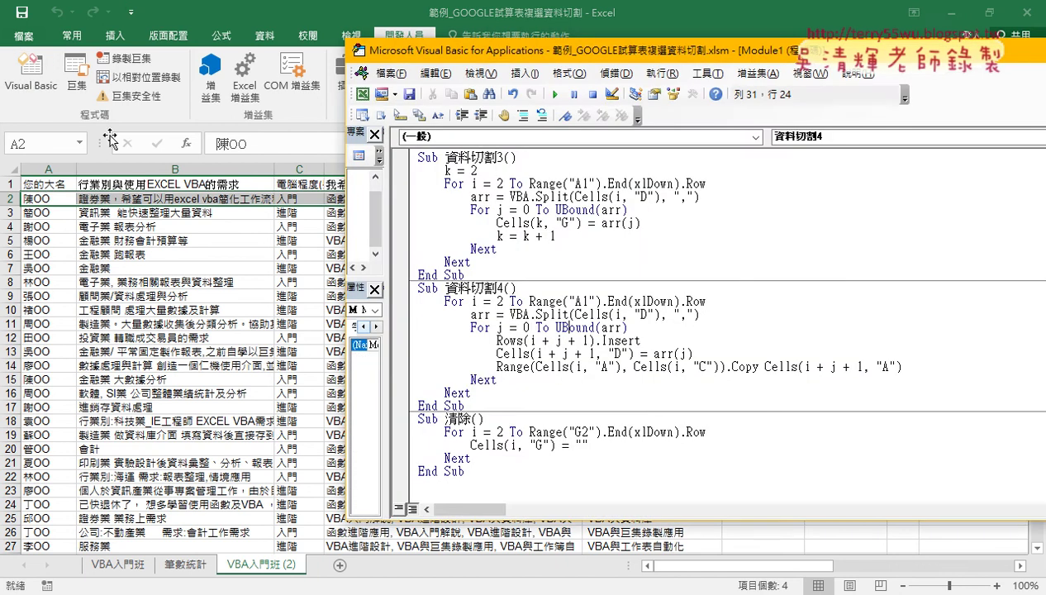
pyautogui.click(714, 316)
pyautogui.doubleClick(480, 315)
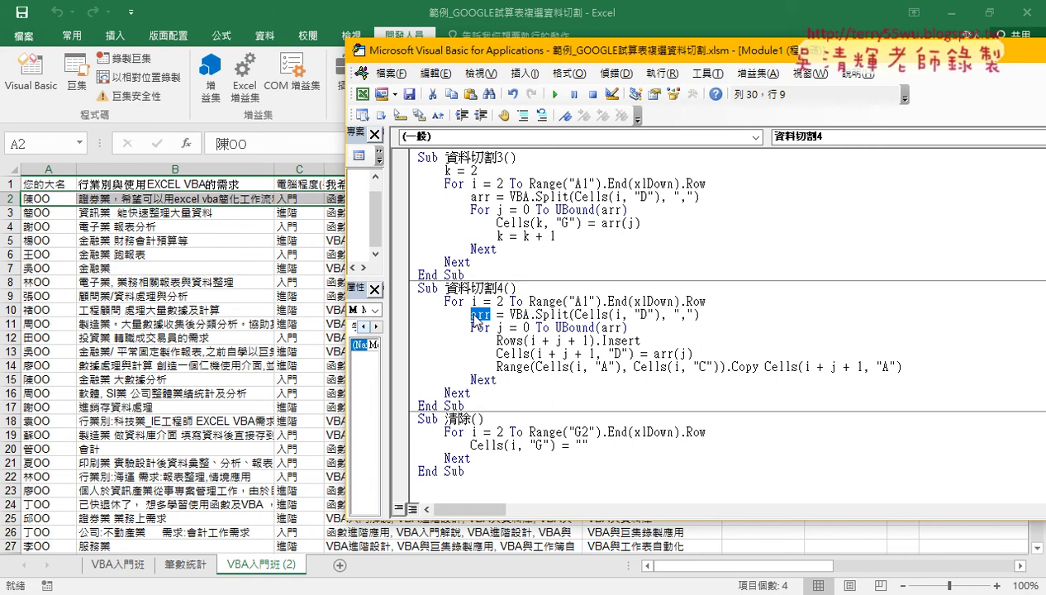
pyautogui.press('End')
pyautogui.press('Return')
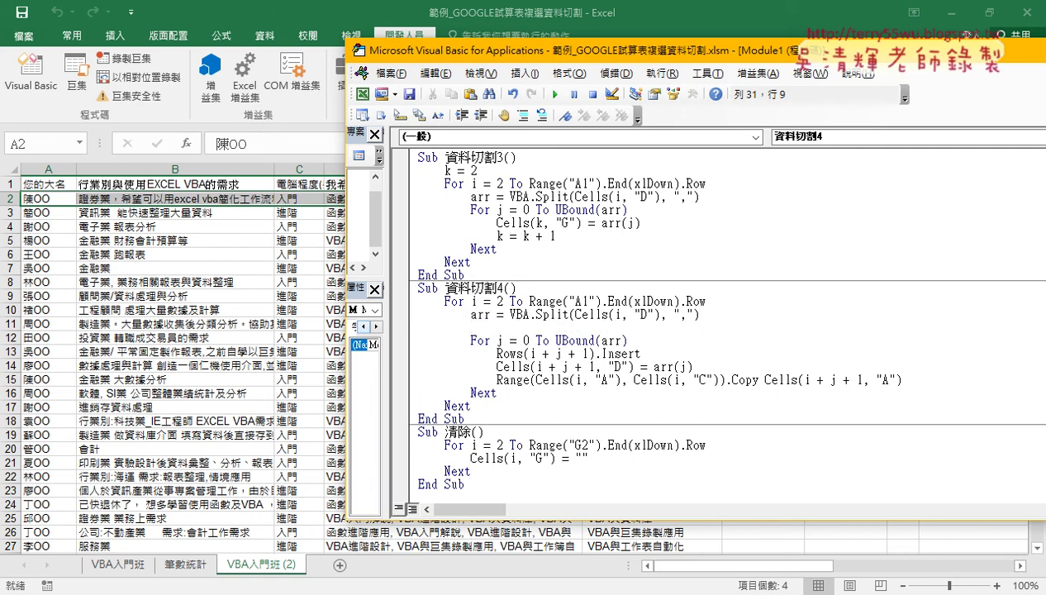
pyautogui.write('if ')
pyautogui.write('ub')
pyautogui.write('ound')
pyautogui.write('(')
pyautogui.write('arr')
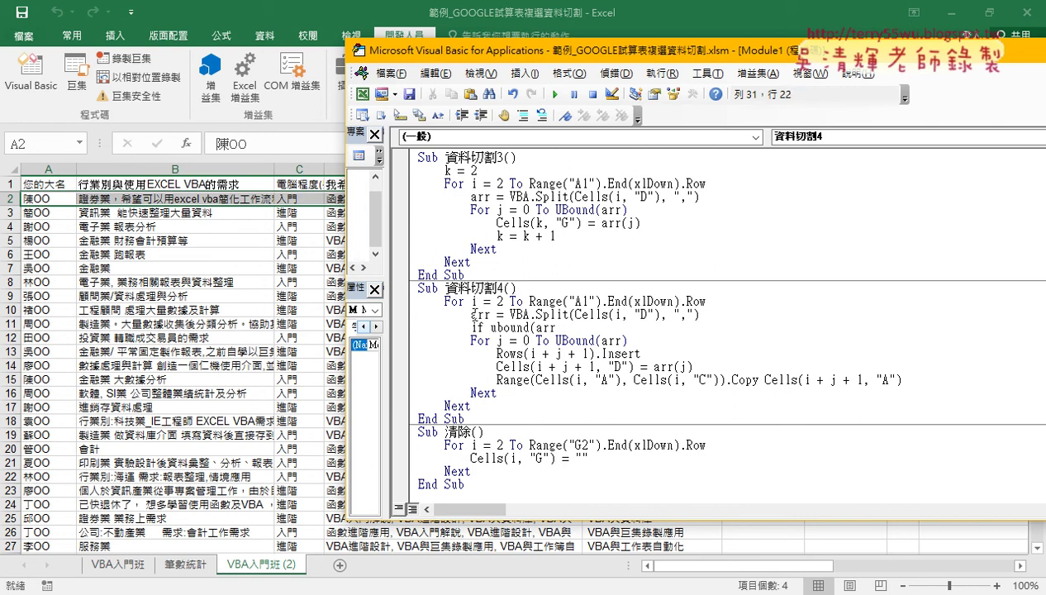
pyautogui.write(')')
pyautogui.write('<>0')
pyautogui.write(' t')
pyautogui.write('hen')
# - Add End If after the inner Next and indent the For j loop inside the If block
pyautogui.click(504, 397)
pyautogui.press('Return')
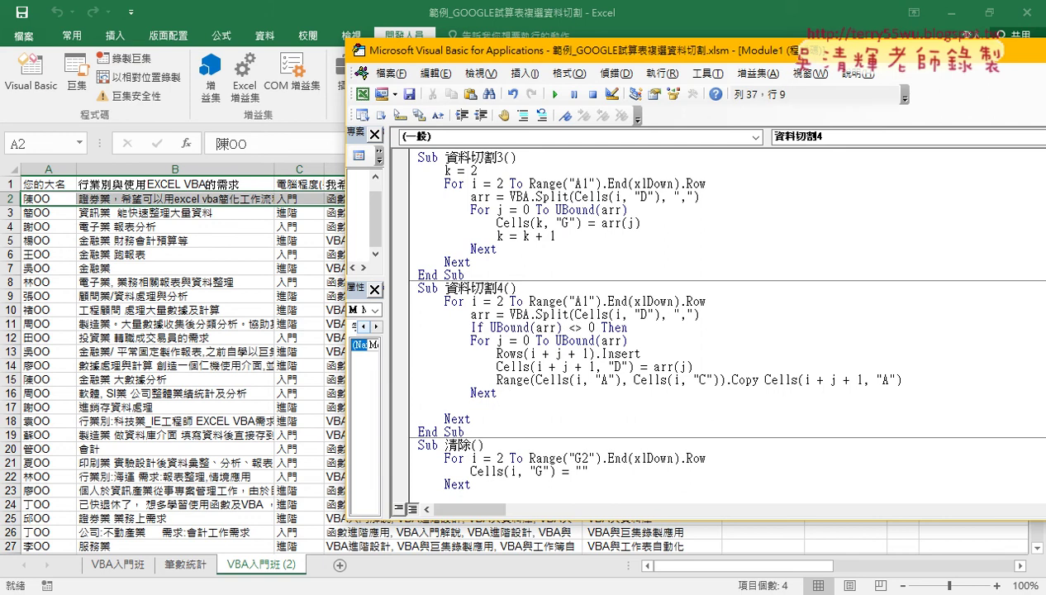
pyautogui.write('end')
pyautogui.write(' if')
pyautogui.moveTo(409, 394); pyautogui.dragTo(407, 344)
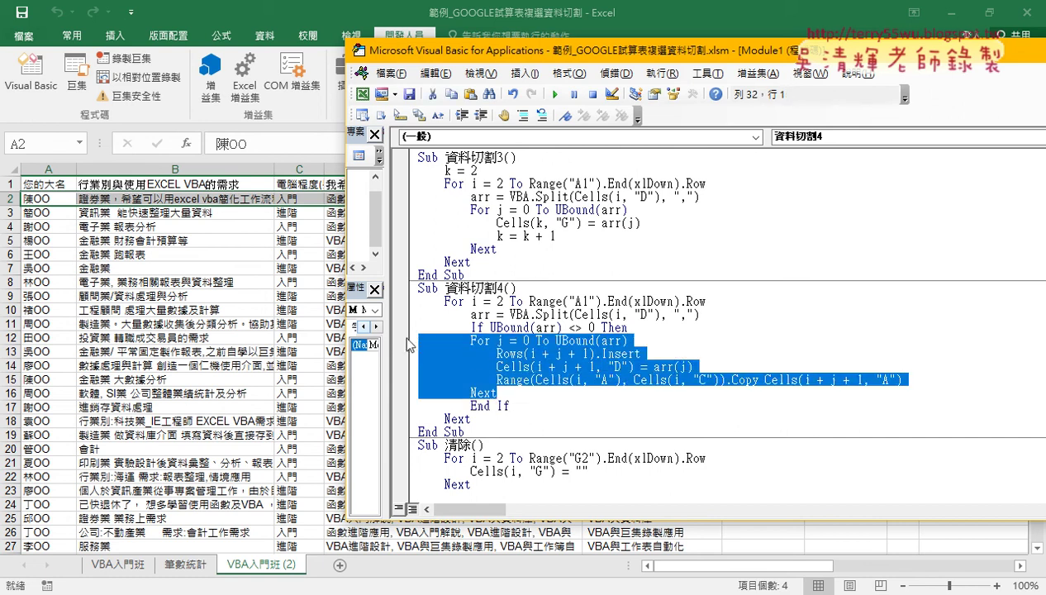
pyautogui.press('Tab')
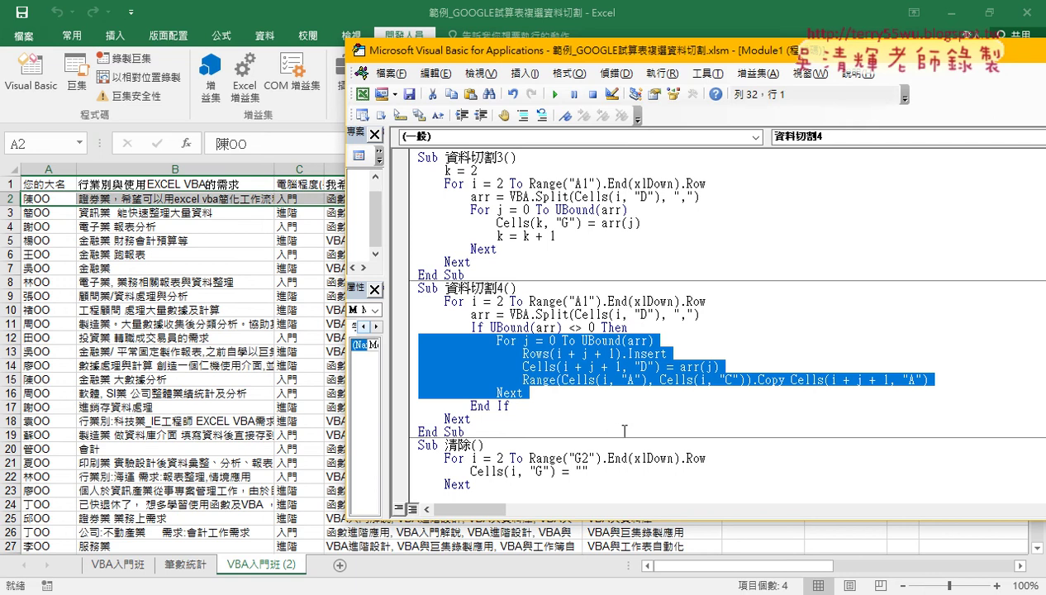
pyautogui.click(597, 327)
pyautogui.moveTo(625, 328); pyautogui.dragTo(409, 327)
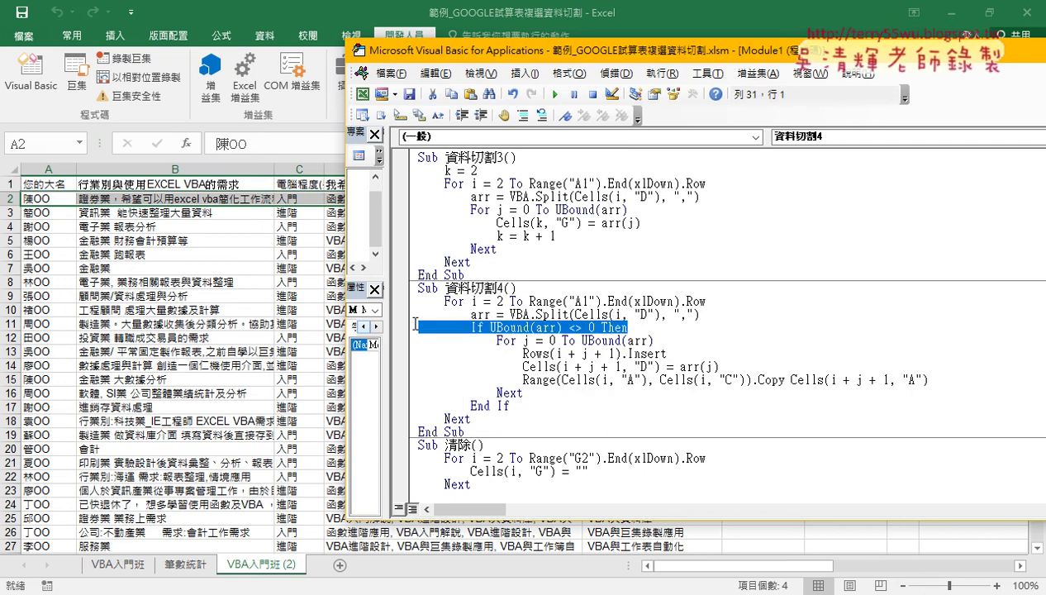
pyautogui.moveTo(613, 48); pyautogui.dragTo(698, 43)
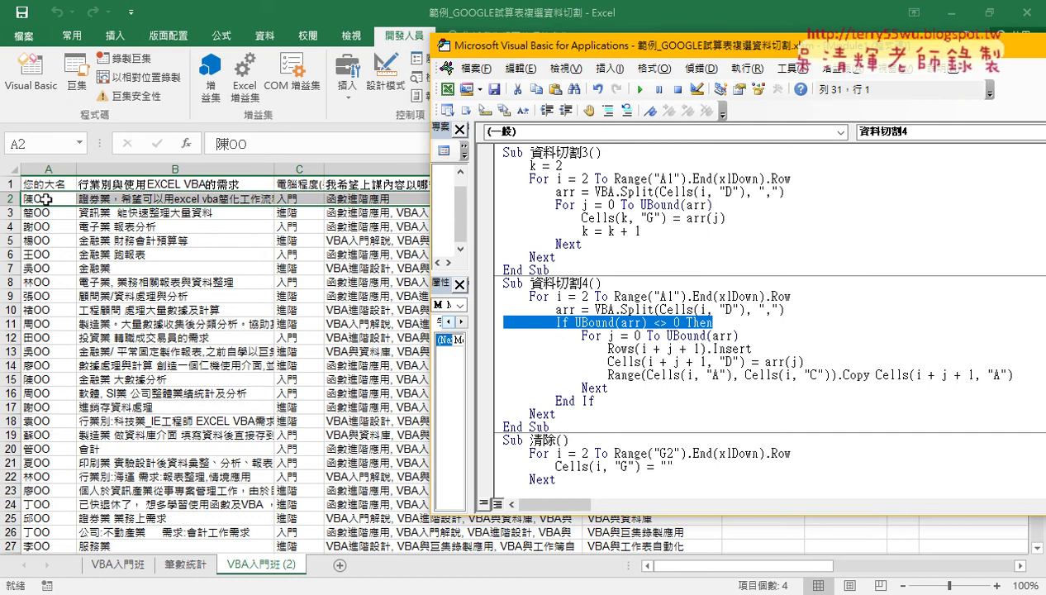
# - Step through 資料切割4 with F8, checking UBound(arr) <> 0 for the first and second data rows
pyautogui.click(602, 324)
pyautogui.press('F8')
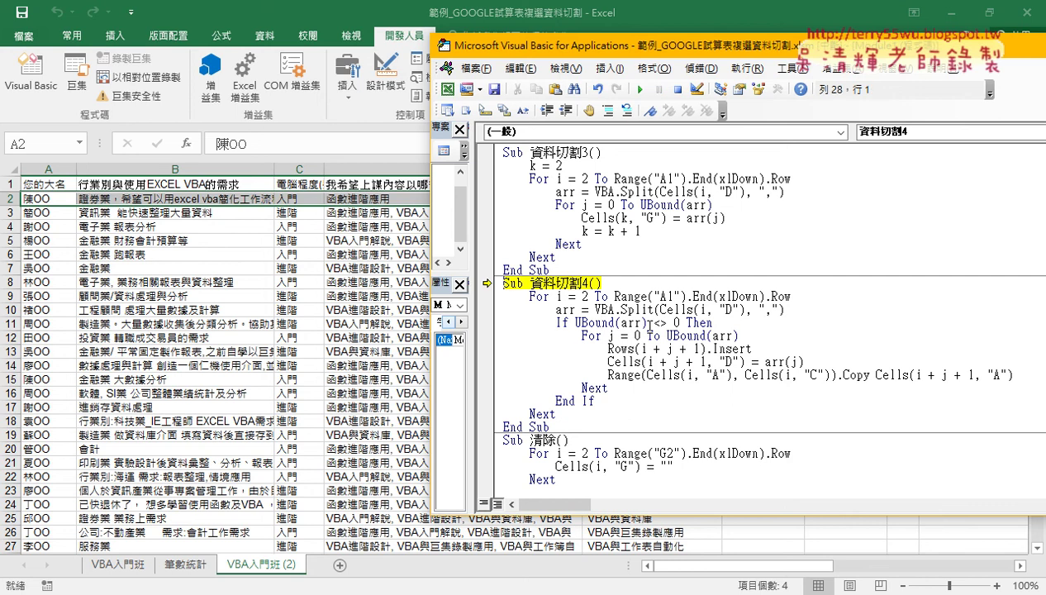
pyautogui.press('F8')
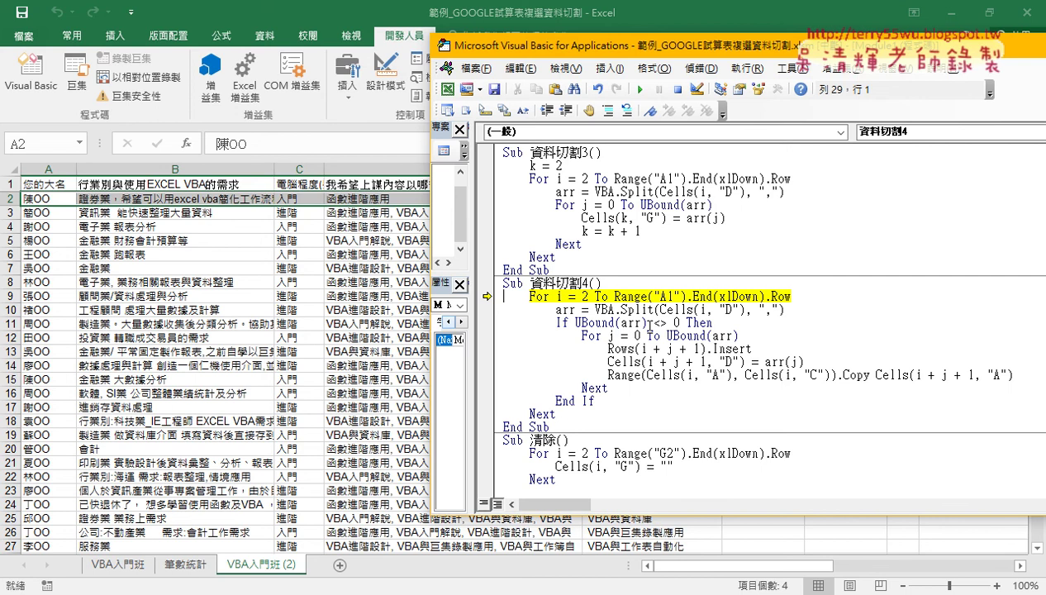
pyautogui.press('F8')
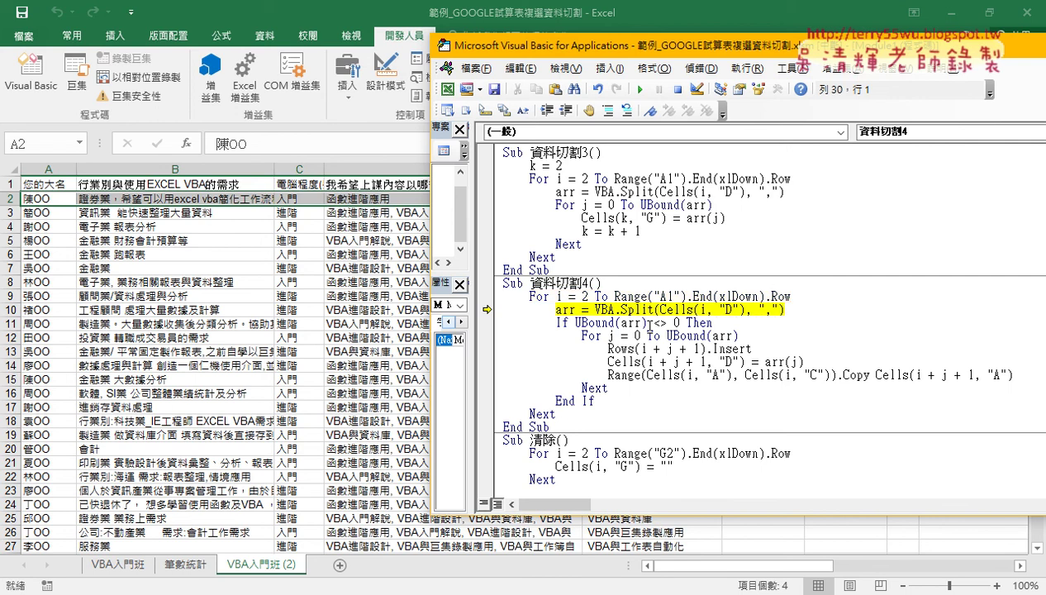
pyautogui.press('F8')
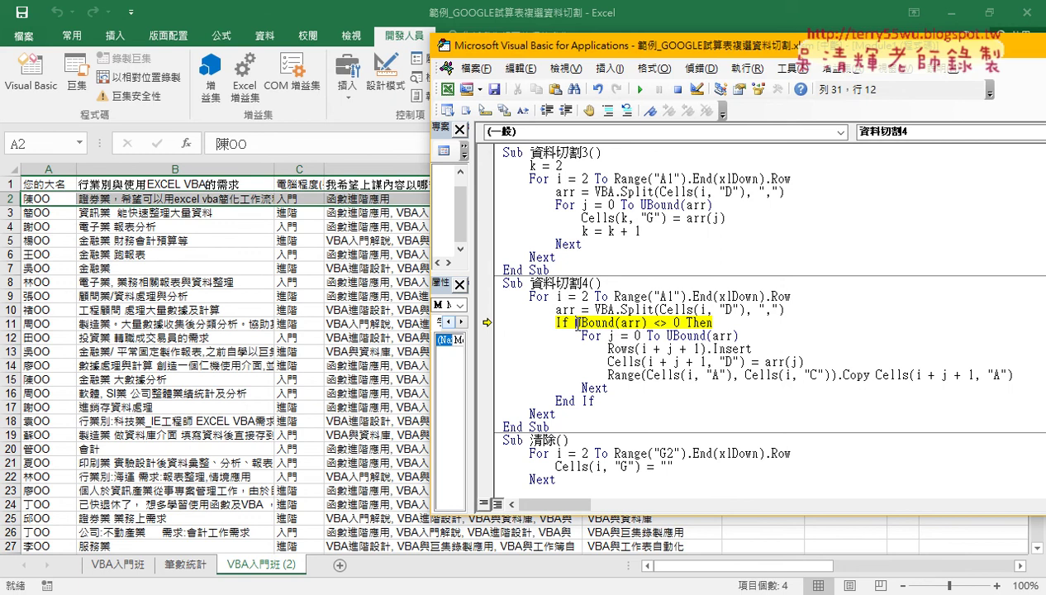
pyautogui.moveTo(575, 322); pyautogui.dragTo(680, 323)
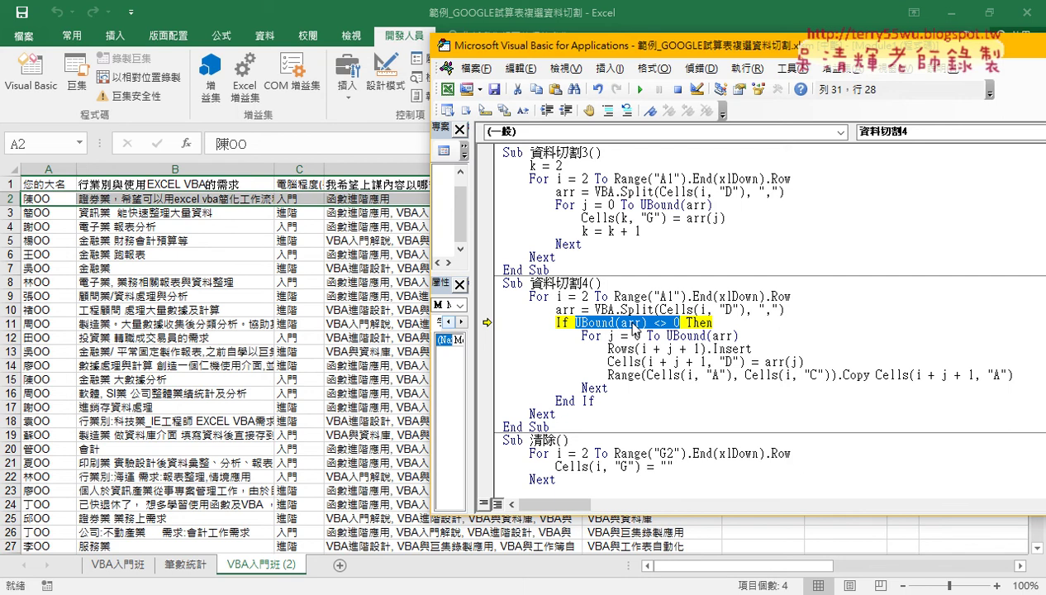
pyautogui.press('F8')
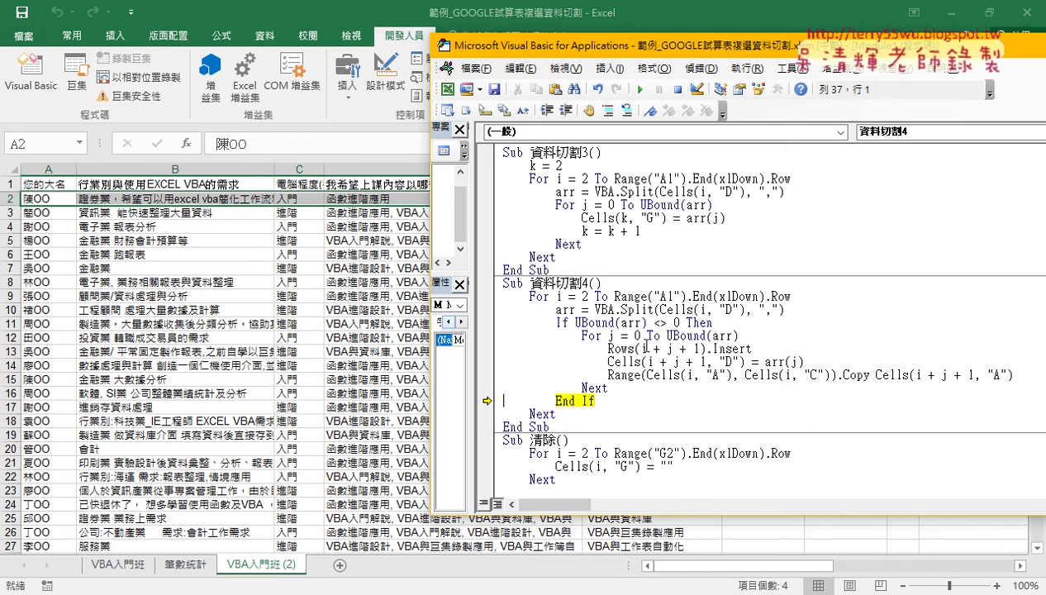
pyautogui.press('F8')
pyautogui.press('F8')
pyautogui.press('F8')
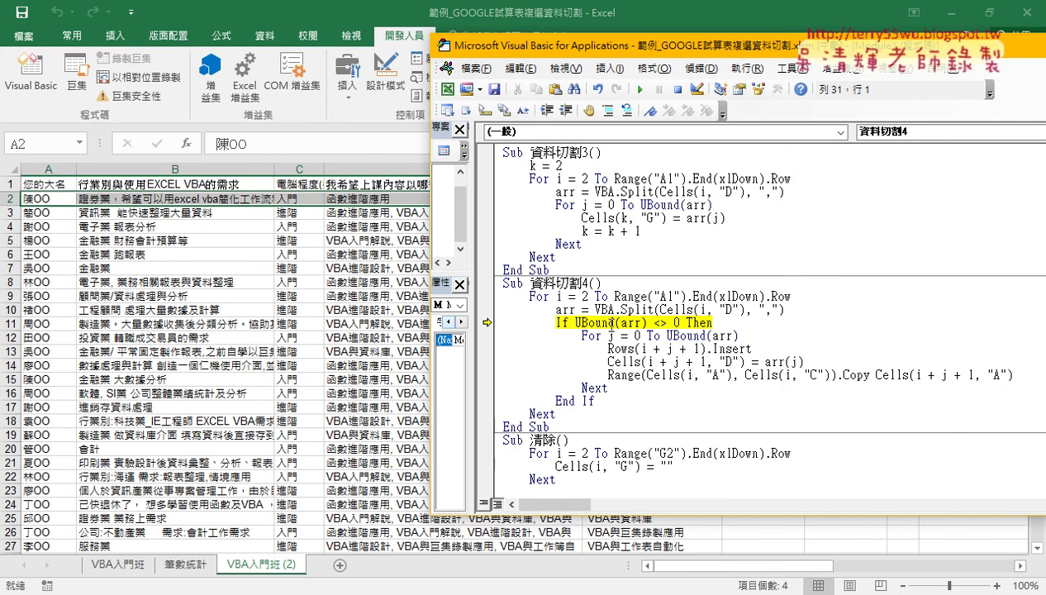
pyautogui.moveTo(578, 322)
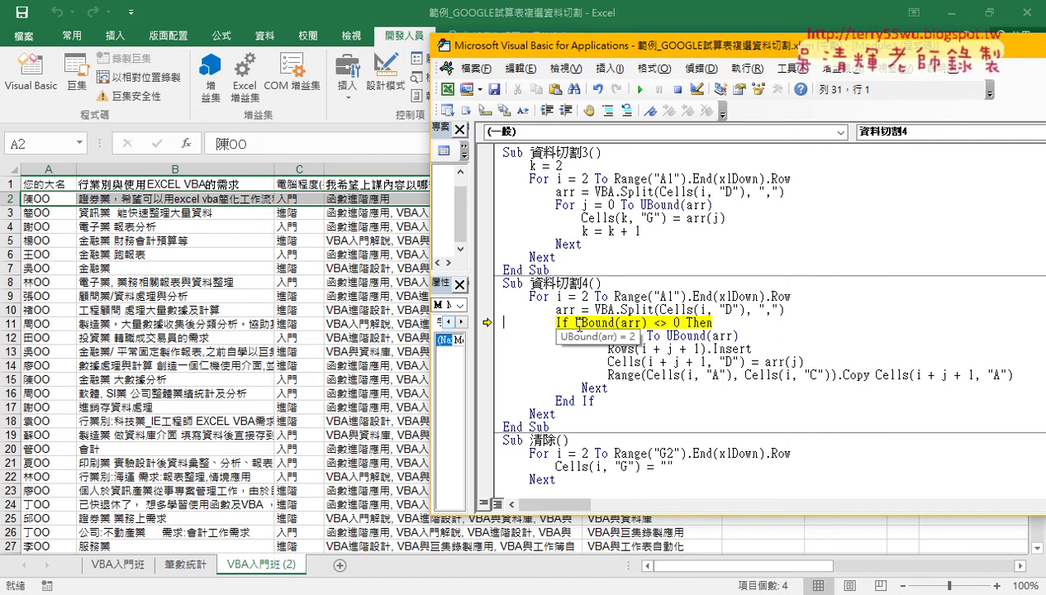
pyautogui.moveTo(575, 323); pyautogui.dragTo(678, 323)
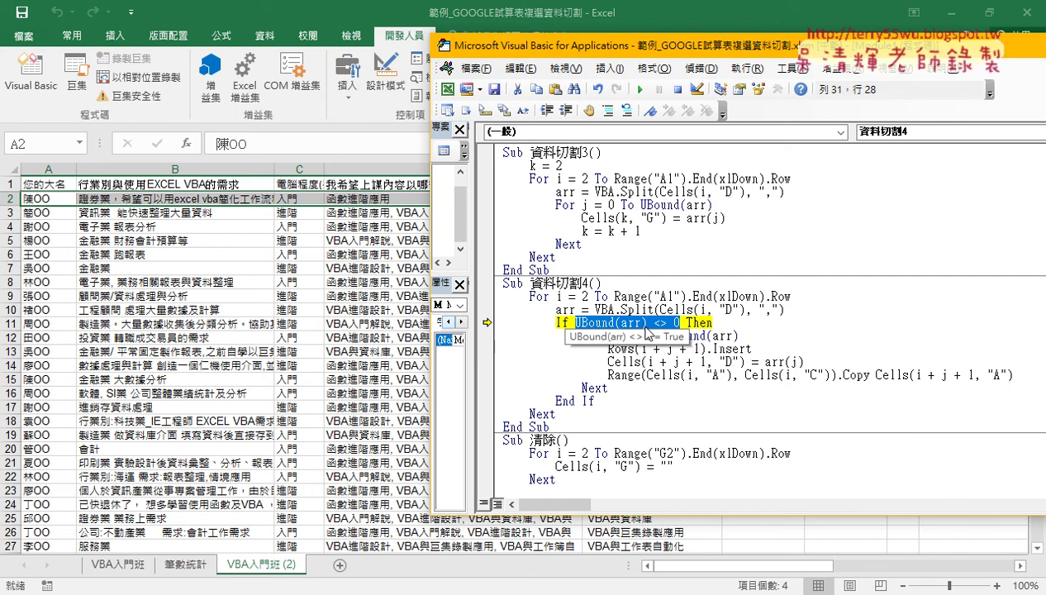
# - Step through the inner loop, inserting rows and filling each with a split answer and the respondent's details
pyautogui.press('F8')
pyautogui.press('F8')
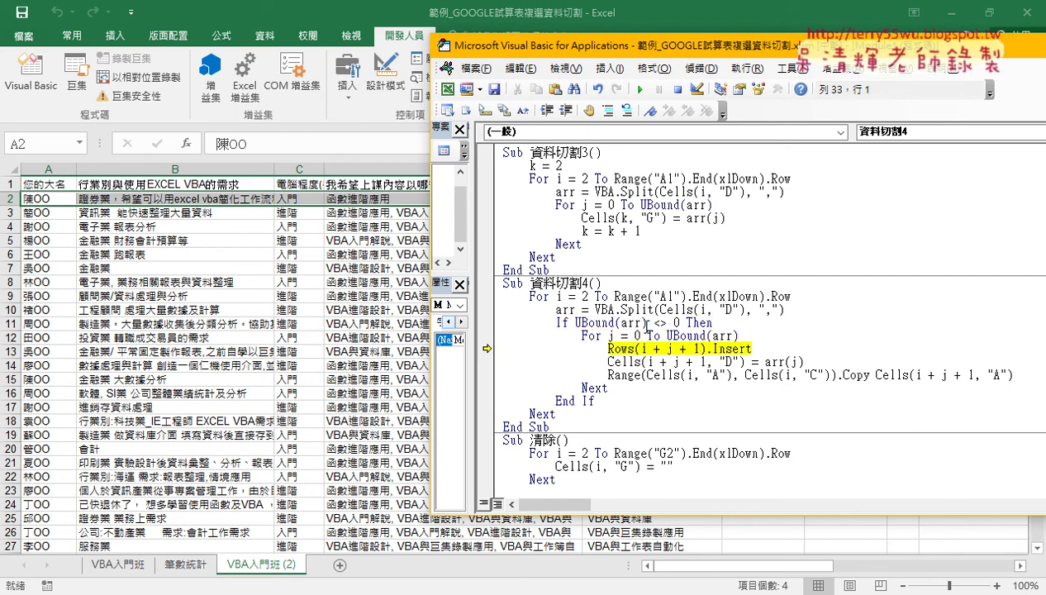
pyautogui.press('F8')
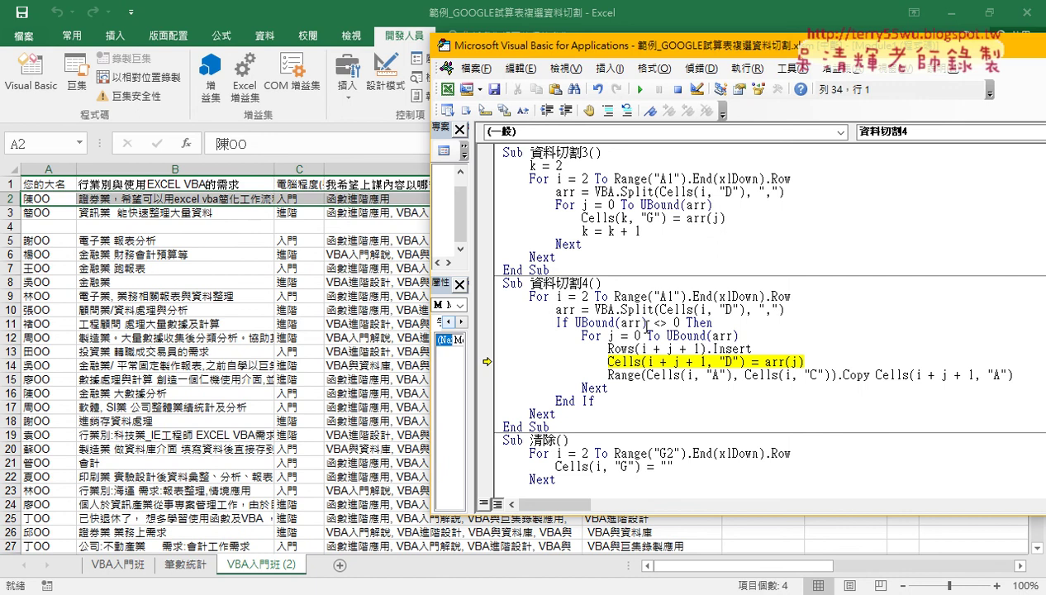
pyautogui.press('F8')
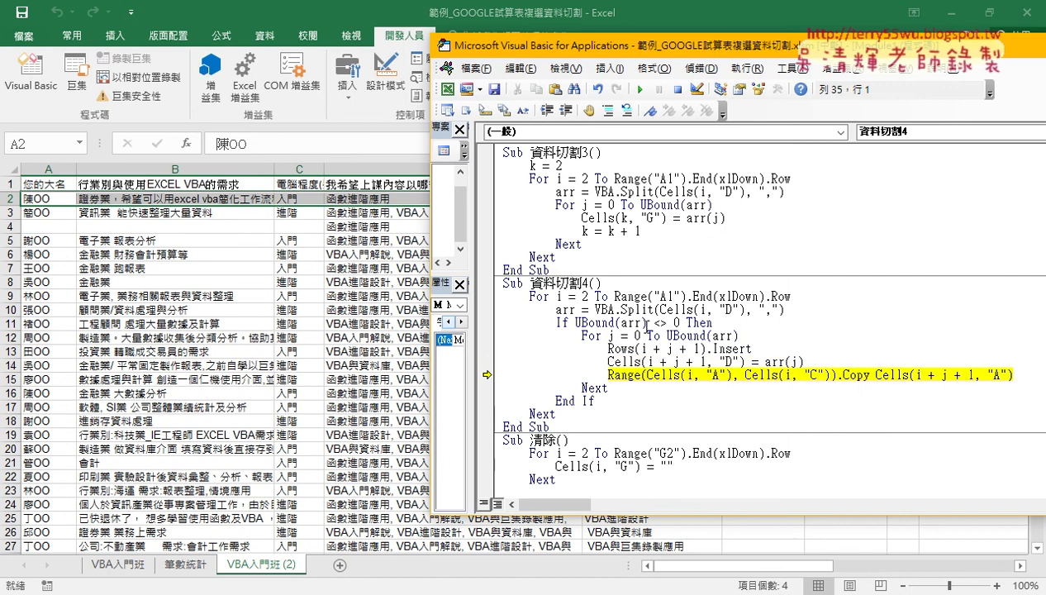
pyautogui.press('F8')
pyautogui.press('F8')
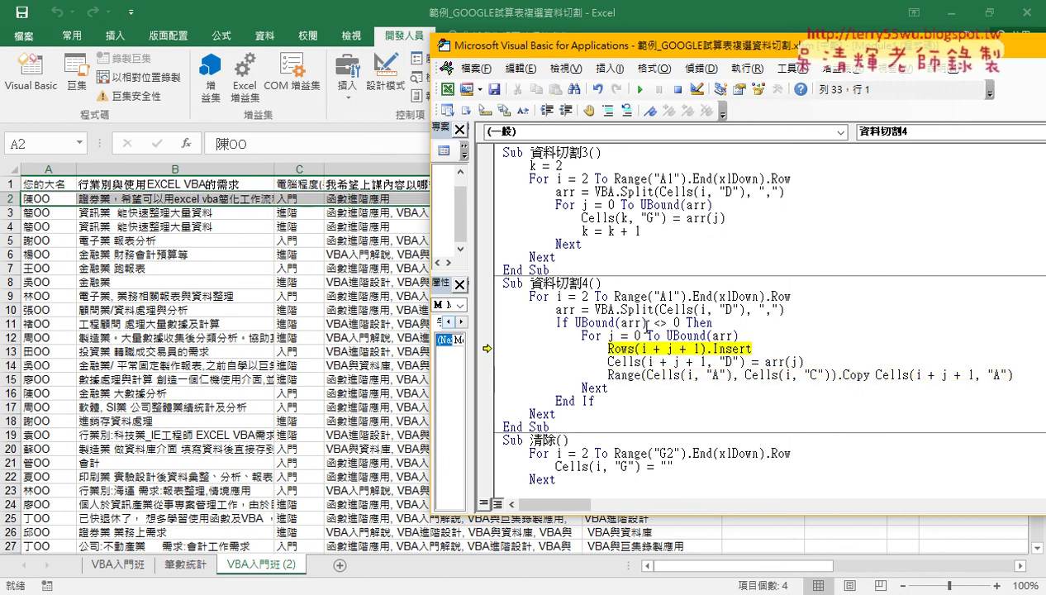
pyautogui.press('F8')
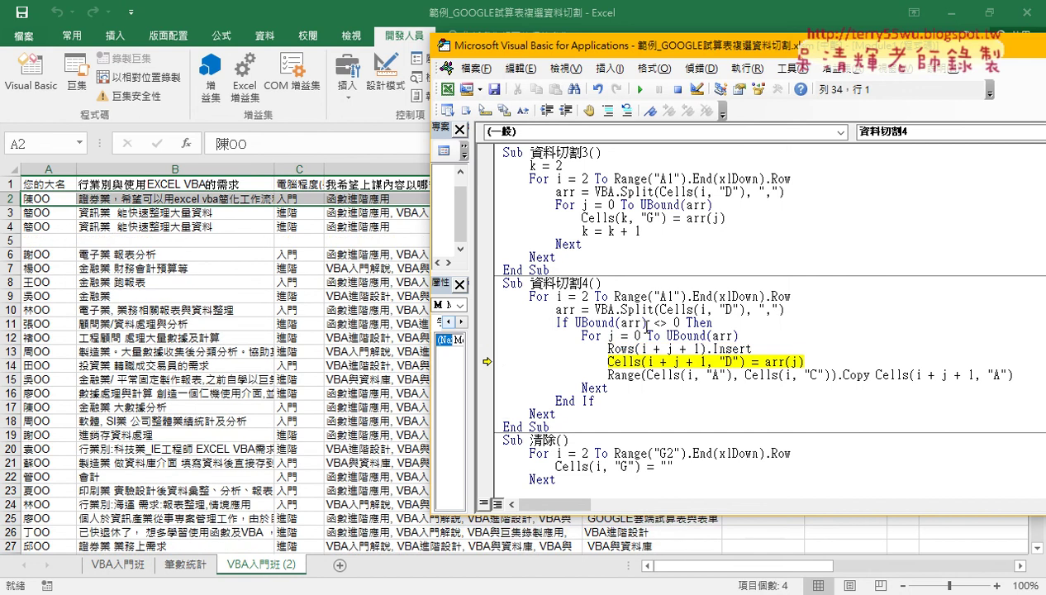
pyautogui.press('F8')
pyautogui.press('F8')
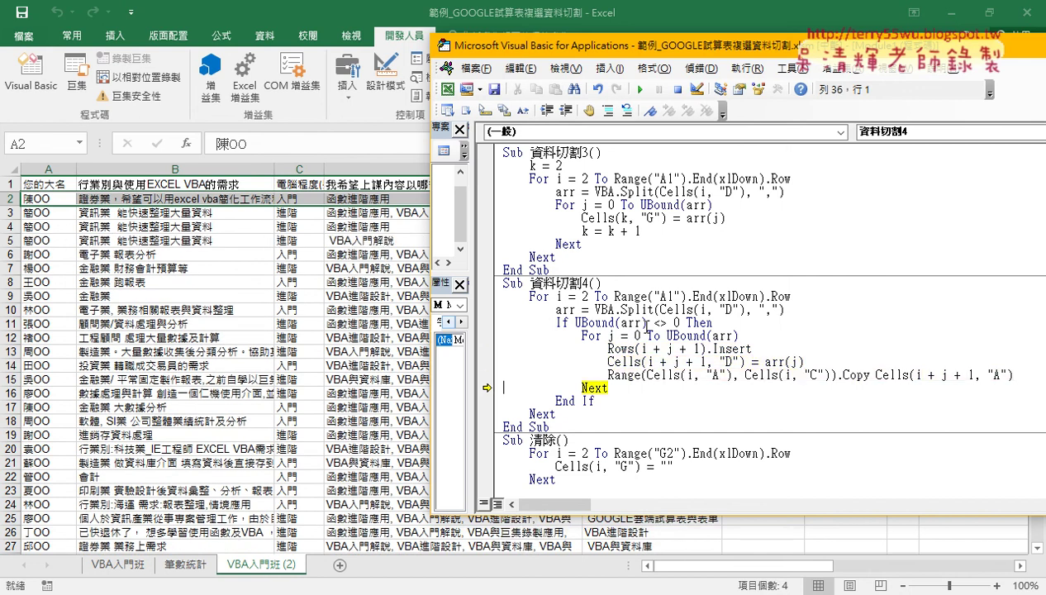
pyautogui.press('F8')
pyautogui.press('F8')
pyautogui.press('F8')
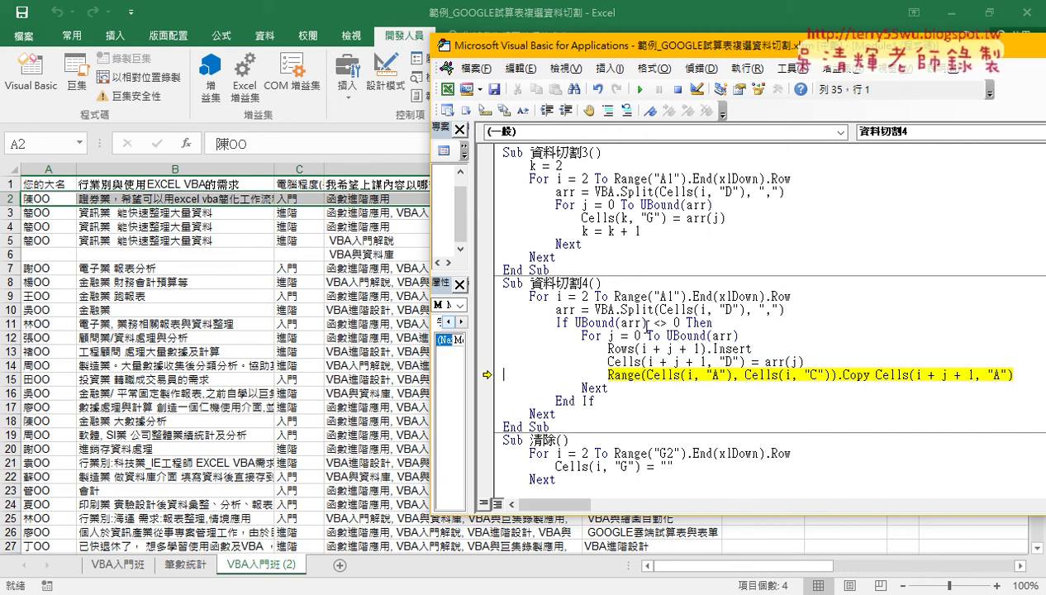
pyautogui.press('F8')
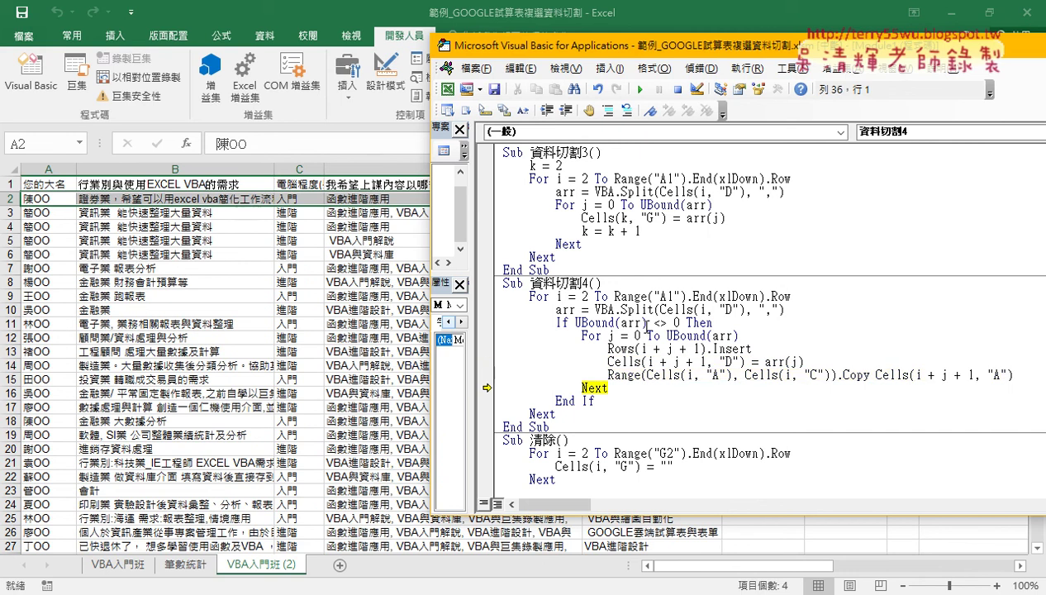
pyautogui.press('F8')
pyautogui.press('F8')
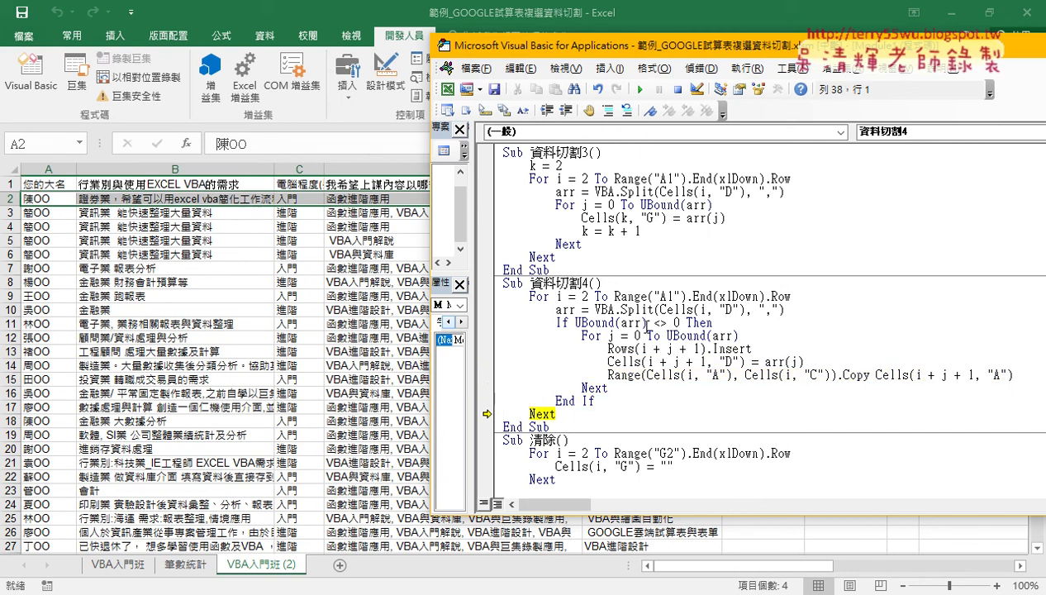
pyautogui.press('F8')
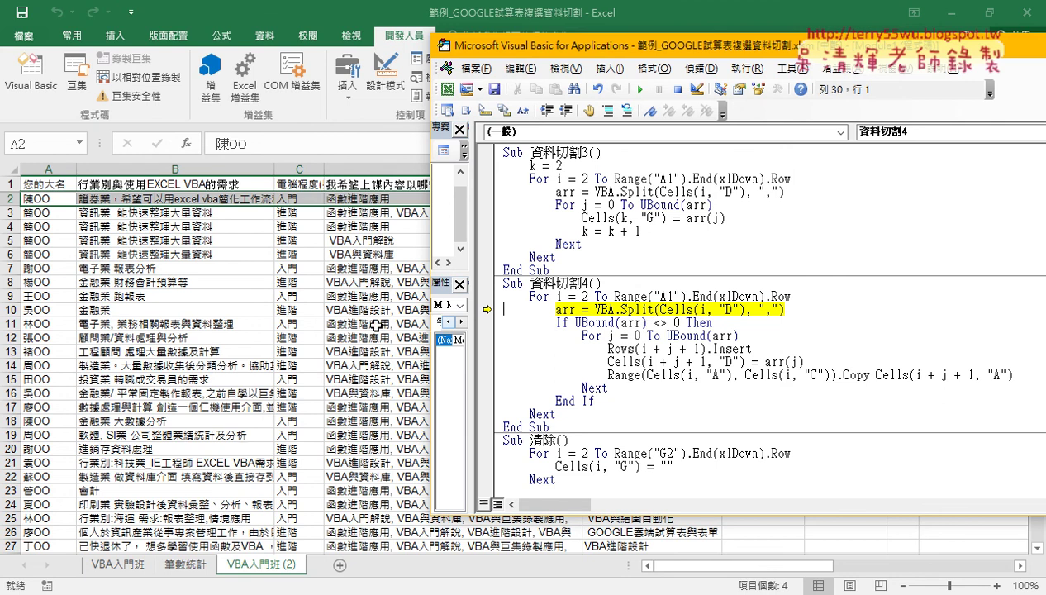
# - Inspect the newly inserted rows 5–7 on the worksheet, then return to the code editor
pyautogui.moveTo(35, 268)
pyautogui.mouseDown()
pyautogui.moveTo(508, 278)
pyautogui.moveTo(532, 269)
pyautogui.mouseUp()
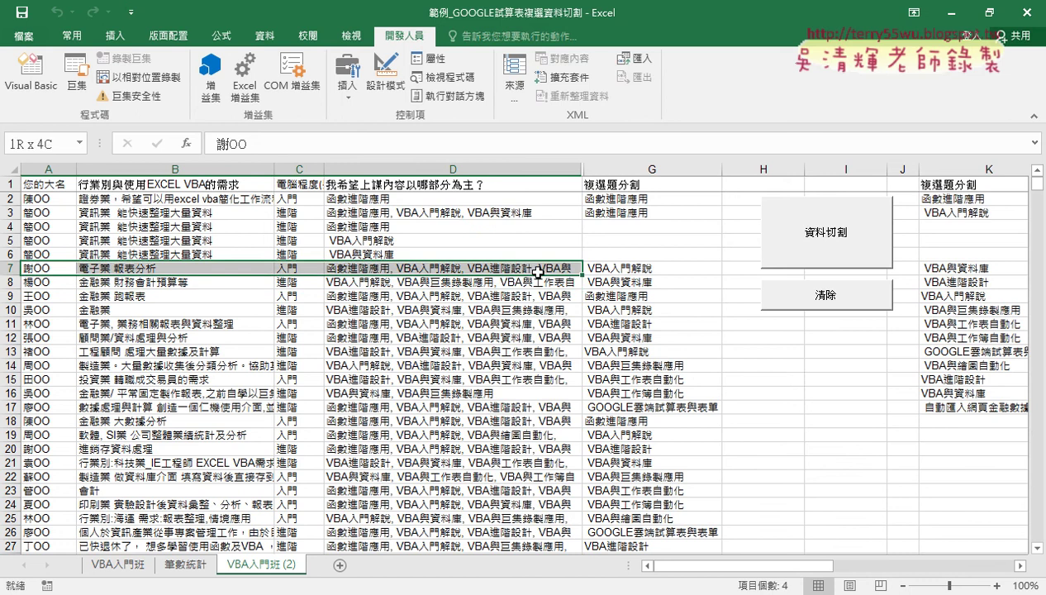
pyautogui.click(532, 268)
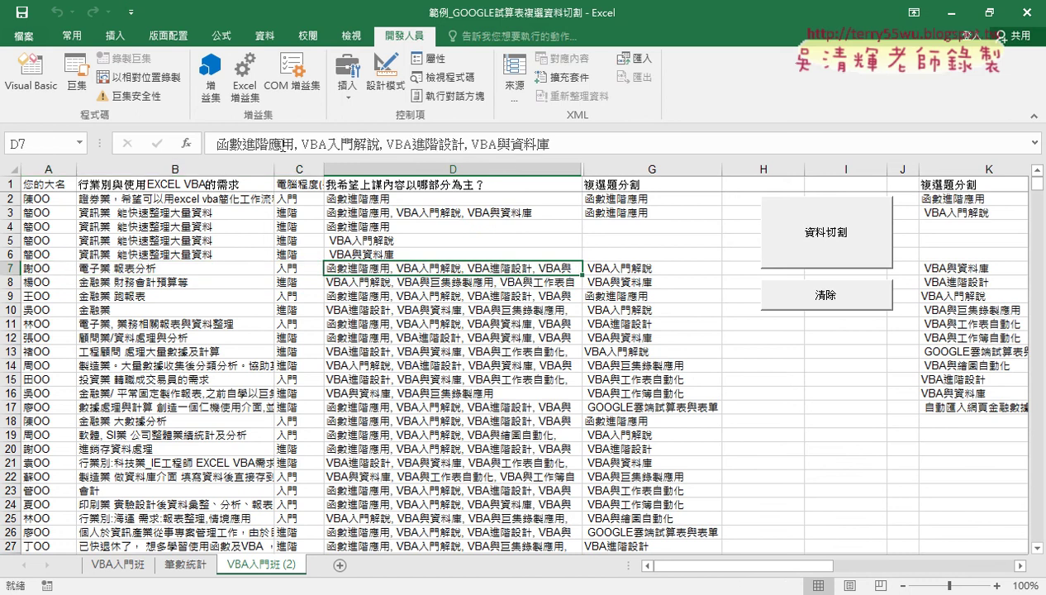
pyautogui.click(40, 268)
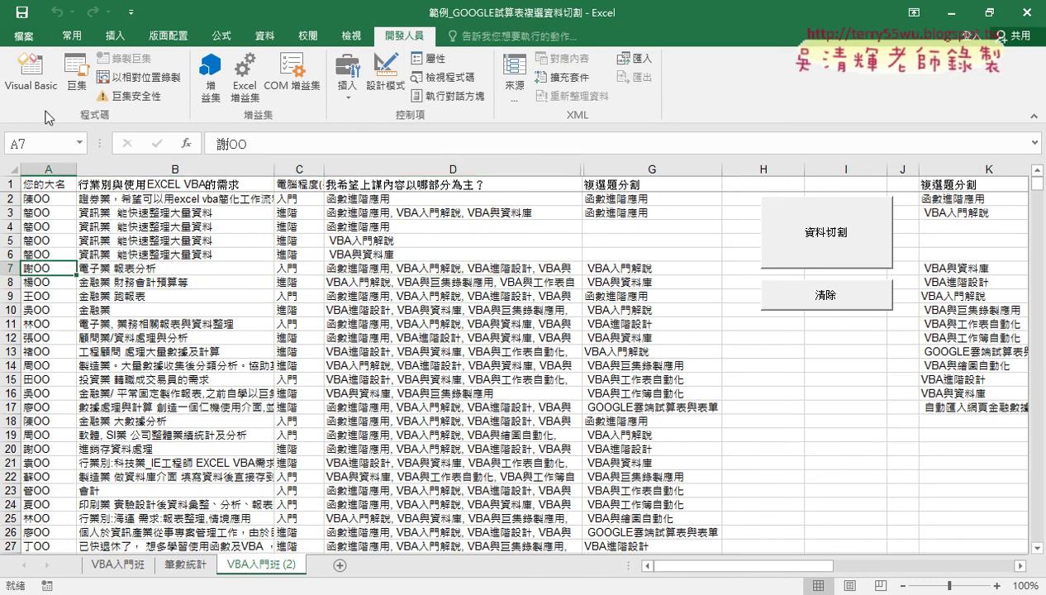
pyautogui.click(30, 74)
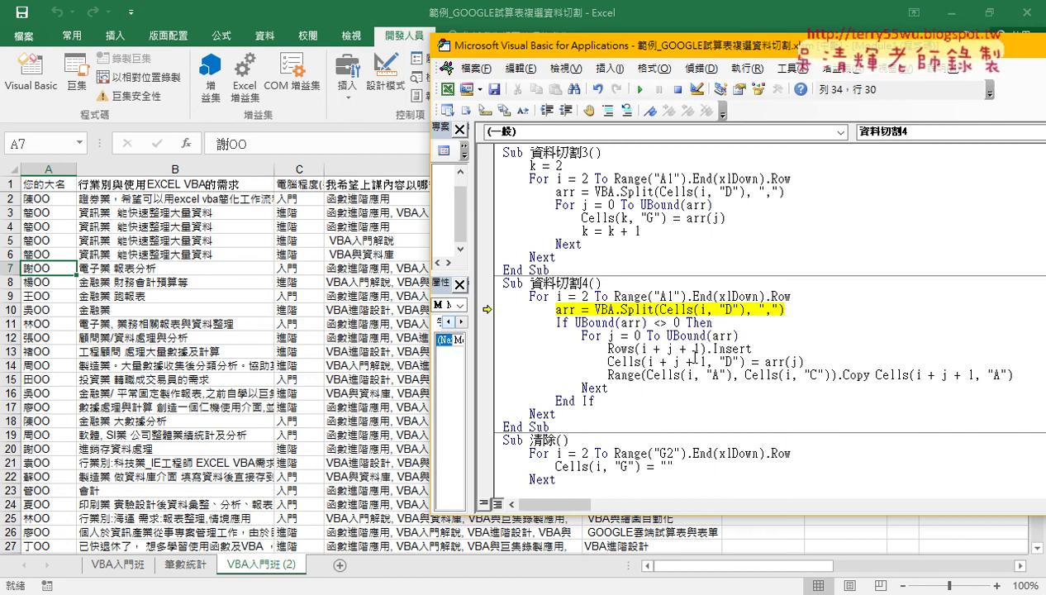
pyautogui.press('F8')
pyautogui.press('F8')
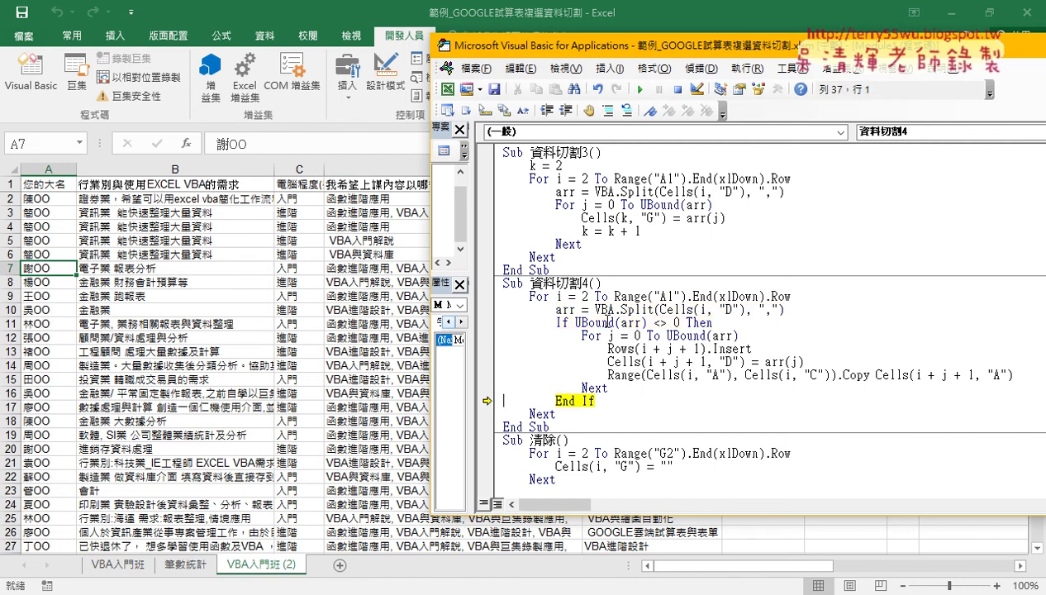
pyautogui.moveTo(576, 322); pyautogui.dragTo(679, 322)
pyautogui.moveTo(758, 347); pyautogui.dragTo(708, 348)
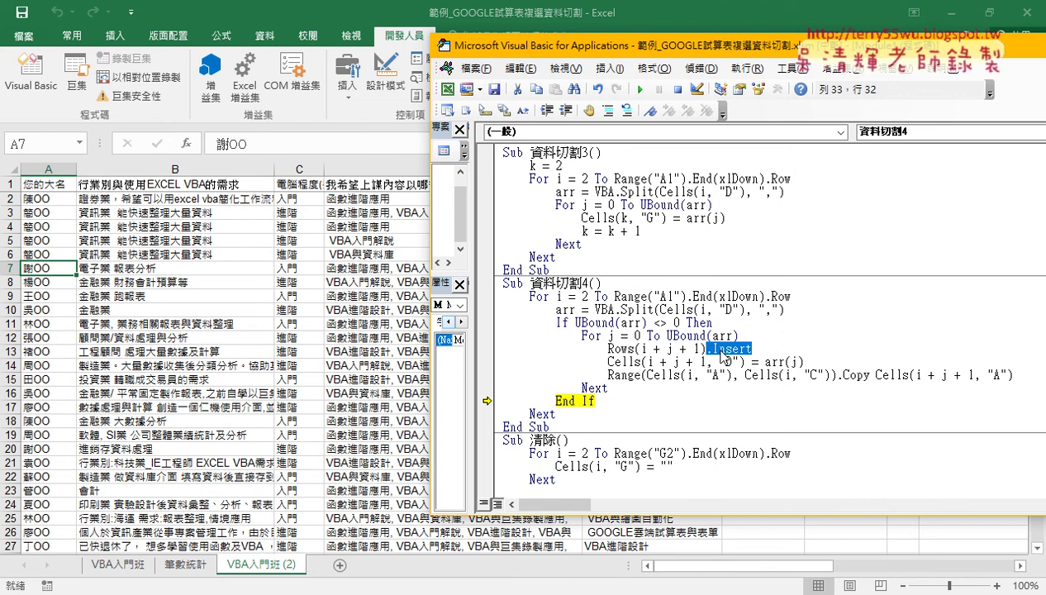
pyautogui.click(634, 361)
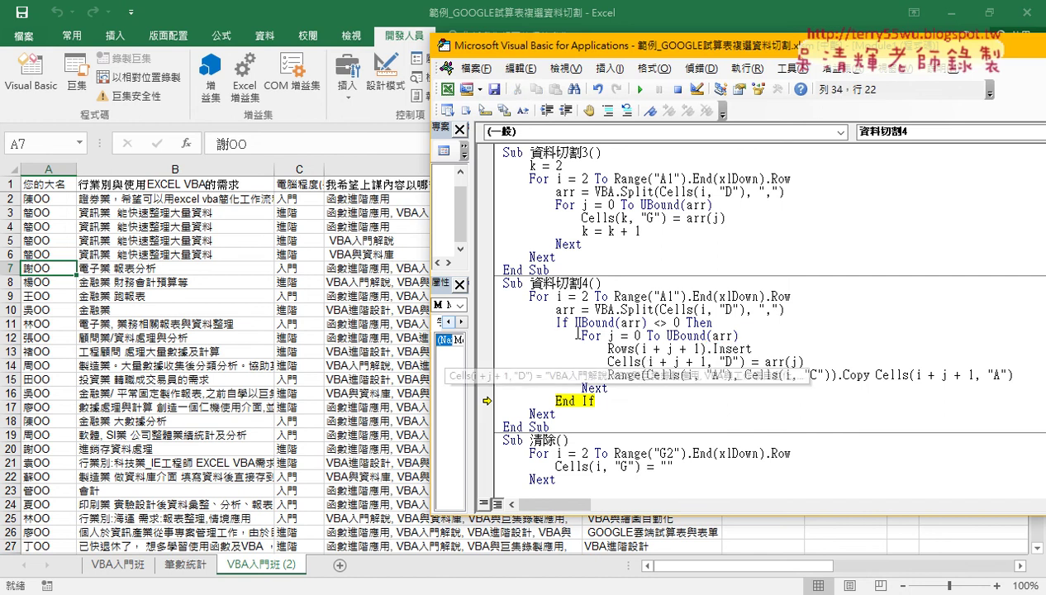
pyautogui.moveTo(556, 322); pyautogui.dragTo(712, 322)
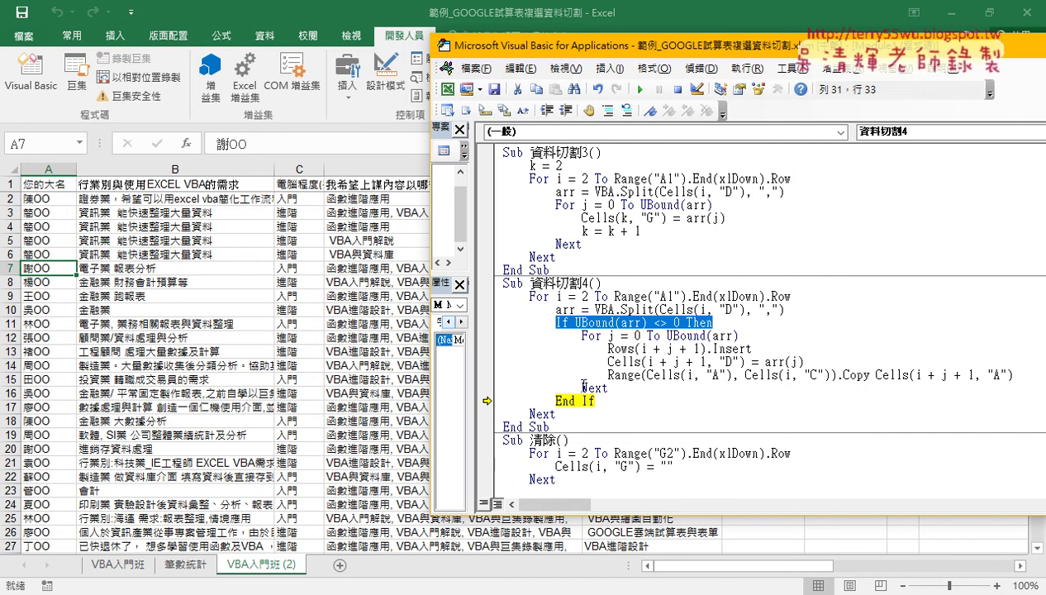
pyautogui.click(576, 323)
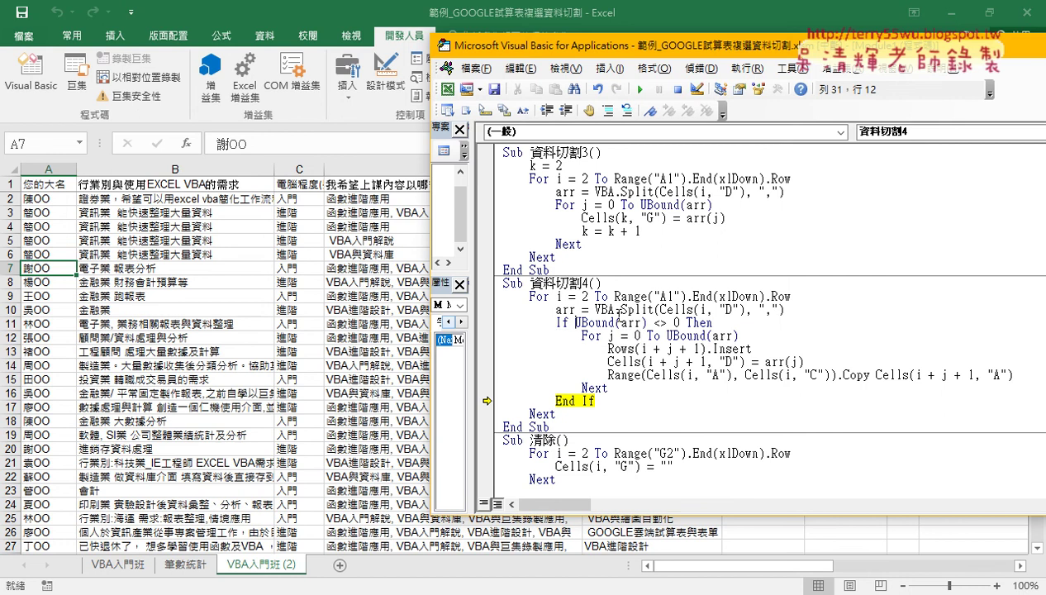
# - Delete the split VBA入門班 (2) sheet, copy VBA入門班 afresh, and reopen the editor with Alt+F11
pyautogui.rightClick(294, 572)
pyautogui.click(335, 400)
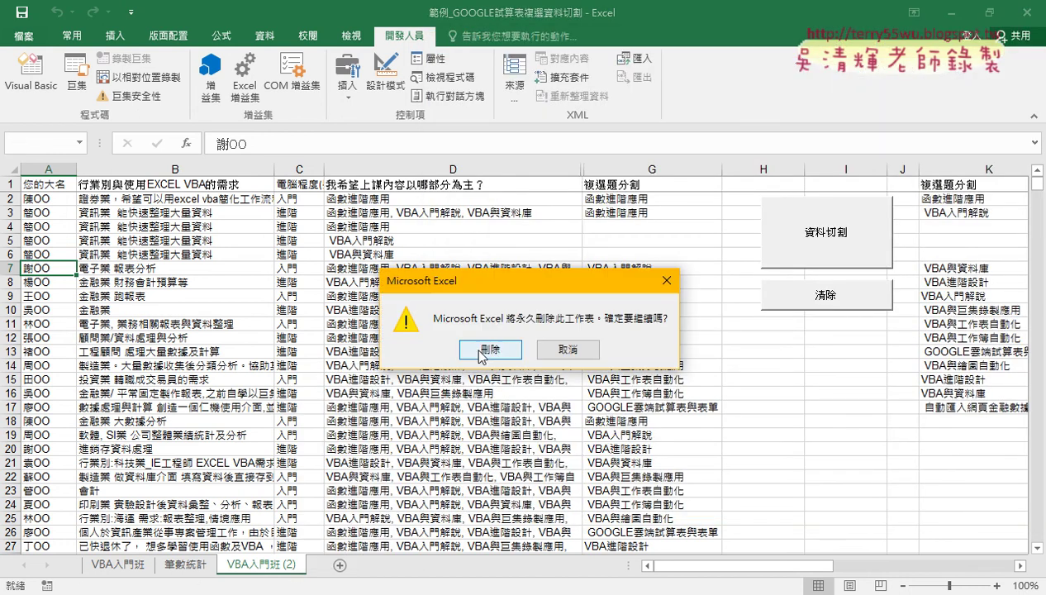
pyautogui.click(488, 349)
pyautogui.click(128, 562)
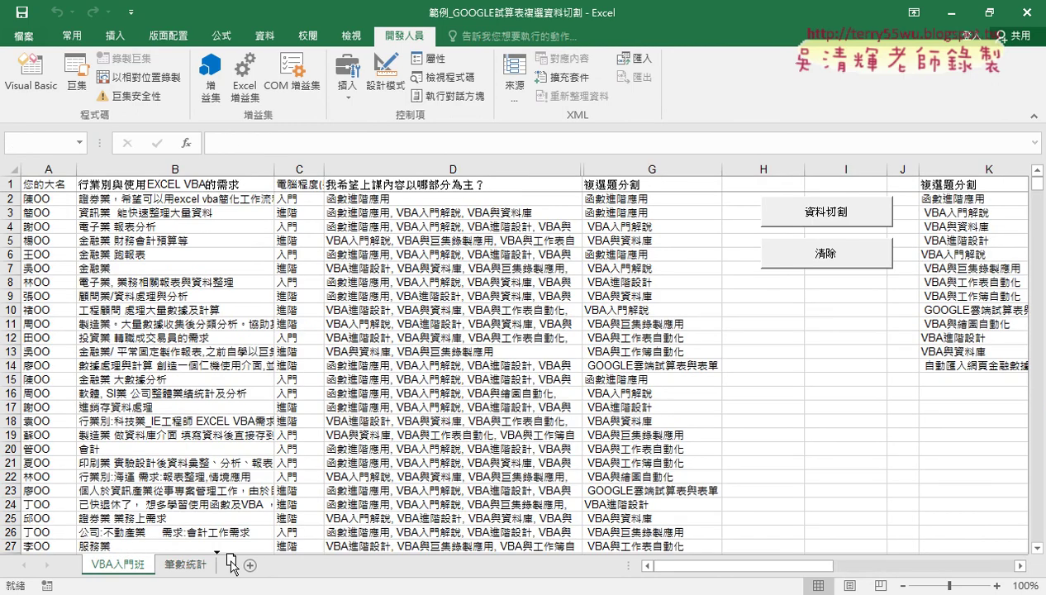
pyautogui.moveTo(231, 564); pyautogui.dragTo(238, 565)
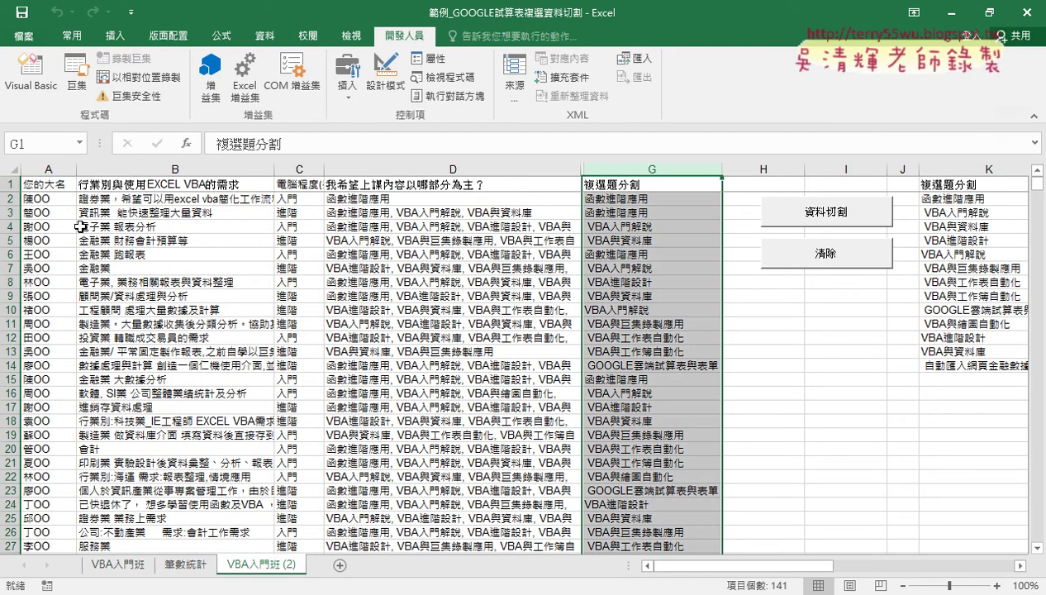
pyautogui.hotkey('alt', 'F11')
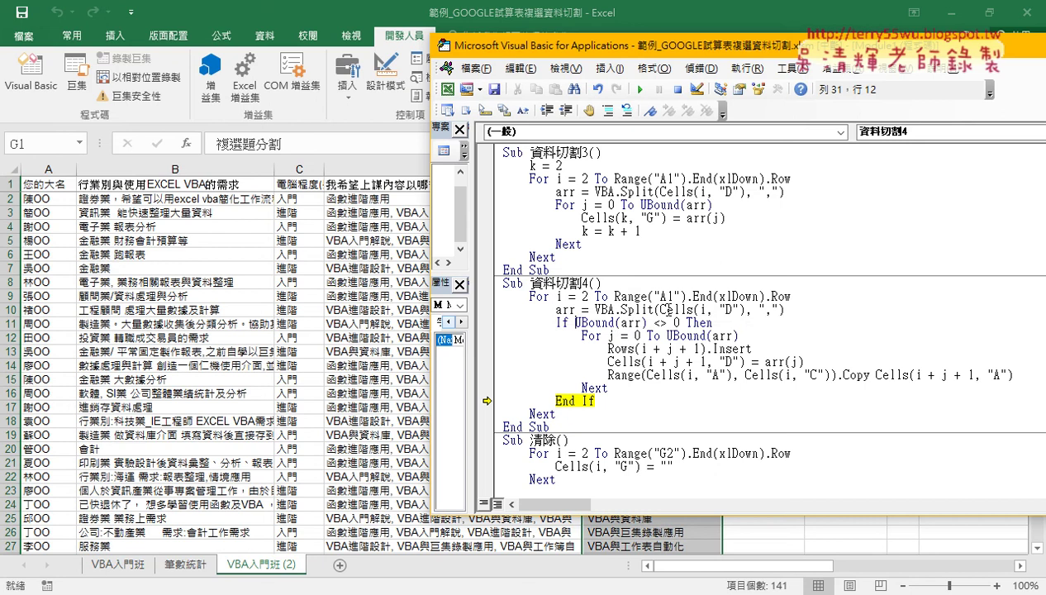
# - Rewrite the outer loop header as For i = Range("A1").End(xlDown).Row To 2 step -1
pyautogui.moveTo(615, 296); pyautogui.dragTo(791, 296)
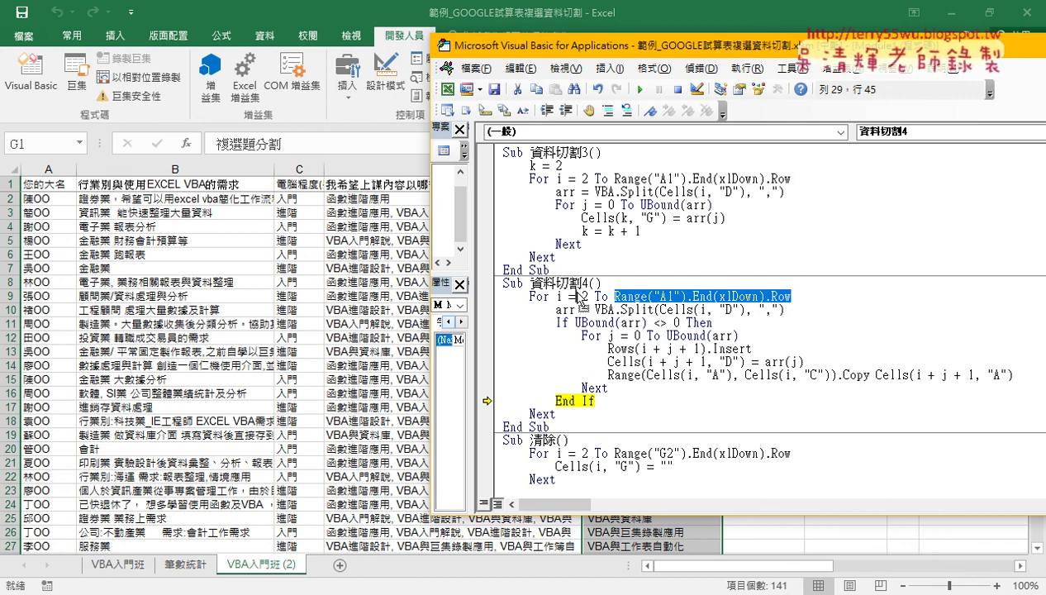
pyautogui.moveTo(583, 297); pyautogui.dragTo(578, 296)
pyautogui.doubleClick(761, 296)
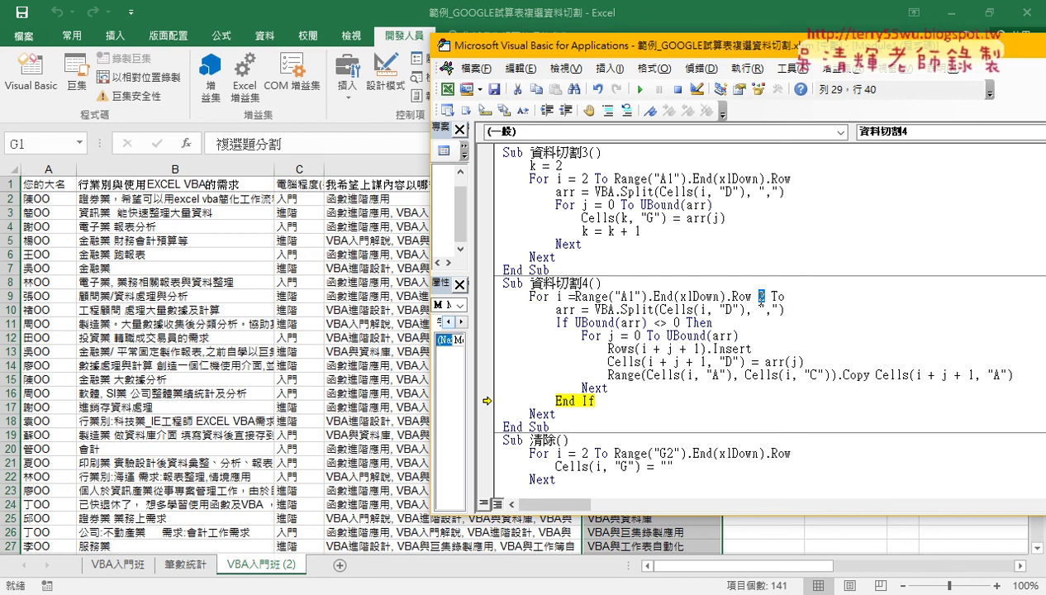
pyautogui.moveTo(761, 295); pyautogui.dragTo(787, 296)
pyautogui.click(655, 309)
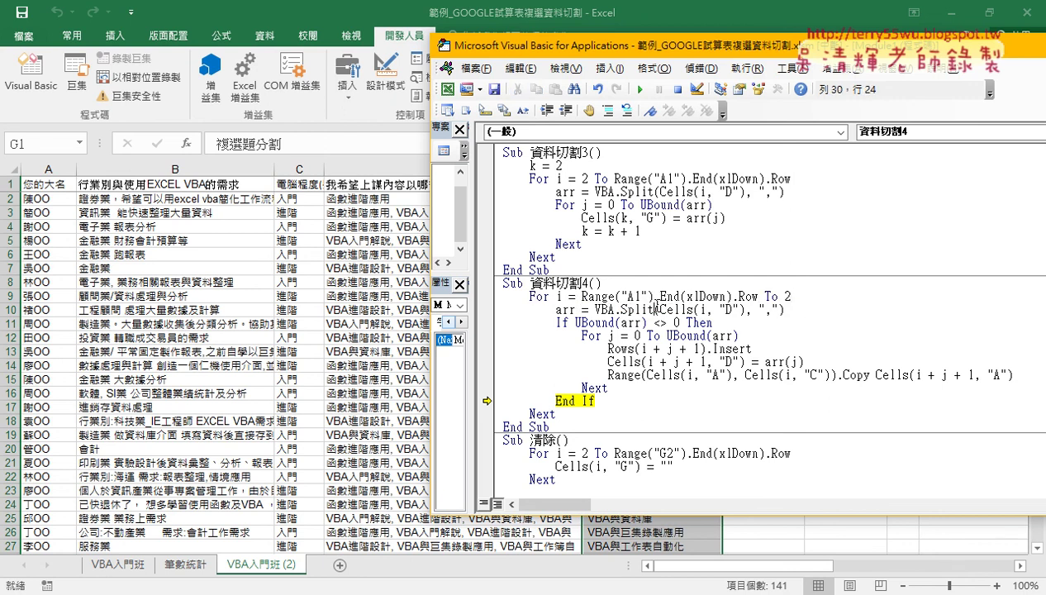
pyautogui.moveTo(581, 295); pyautogui.dragTo(756, 301)
pyautogui.click(781, 296)
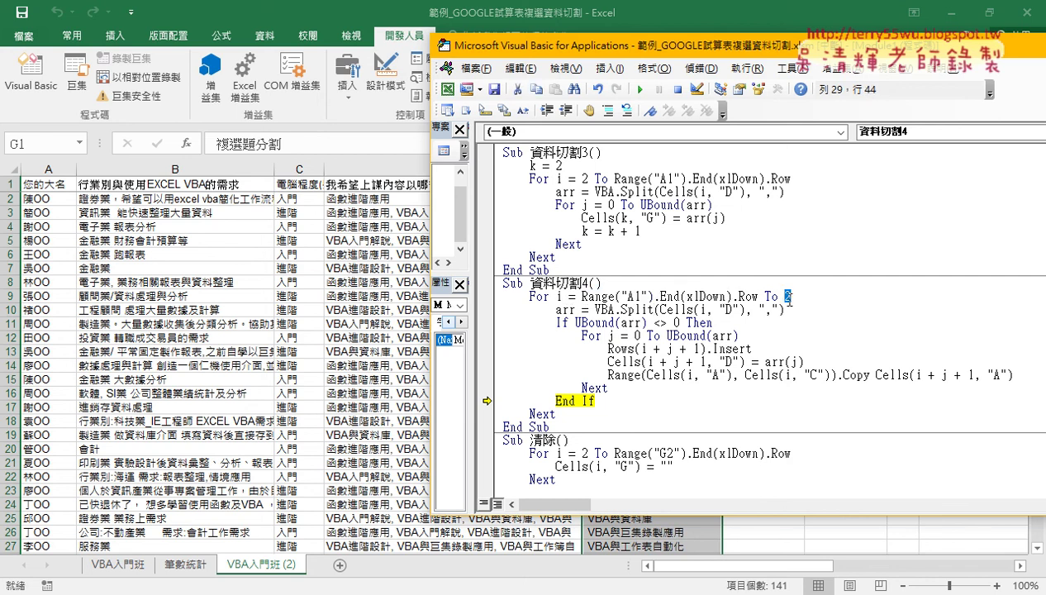
pyautogui.click(724, 296)
pyautogui.click(824, 300)
pyautogui.write('s')
pyautogui.write('tep')
pyautogui.write(' -1')
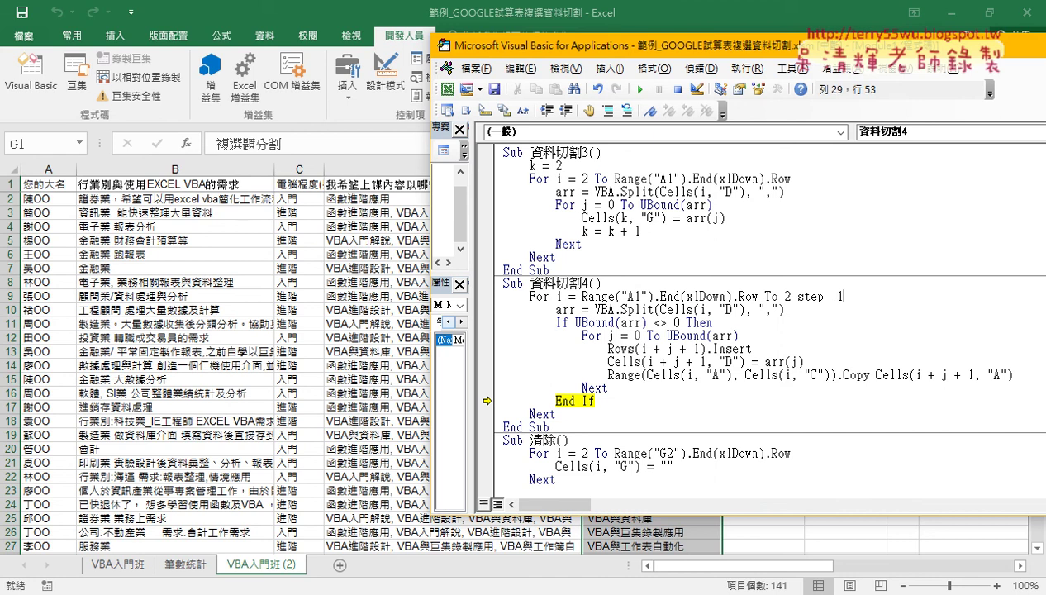
# - Stop the paused macro run and delete column G's old split answers from VBA入門班 (2)
pyautogui.click(677, 89)
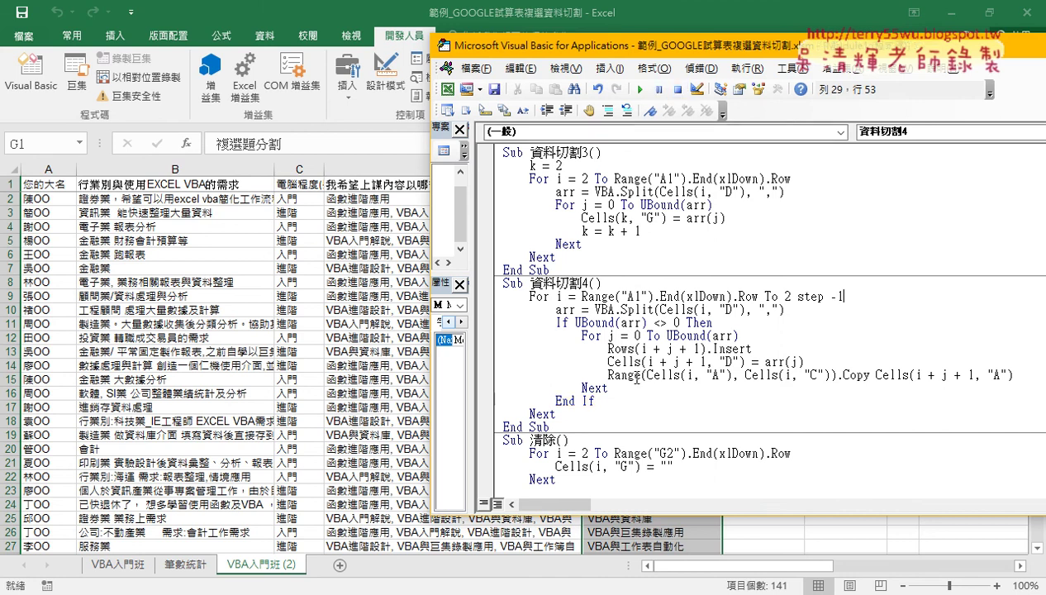
pyautogui.click(621, 389)
pyautogui.click(101, 434)
pyautogui.scroll(-6, 101, 435)
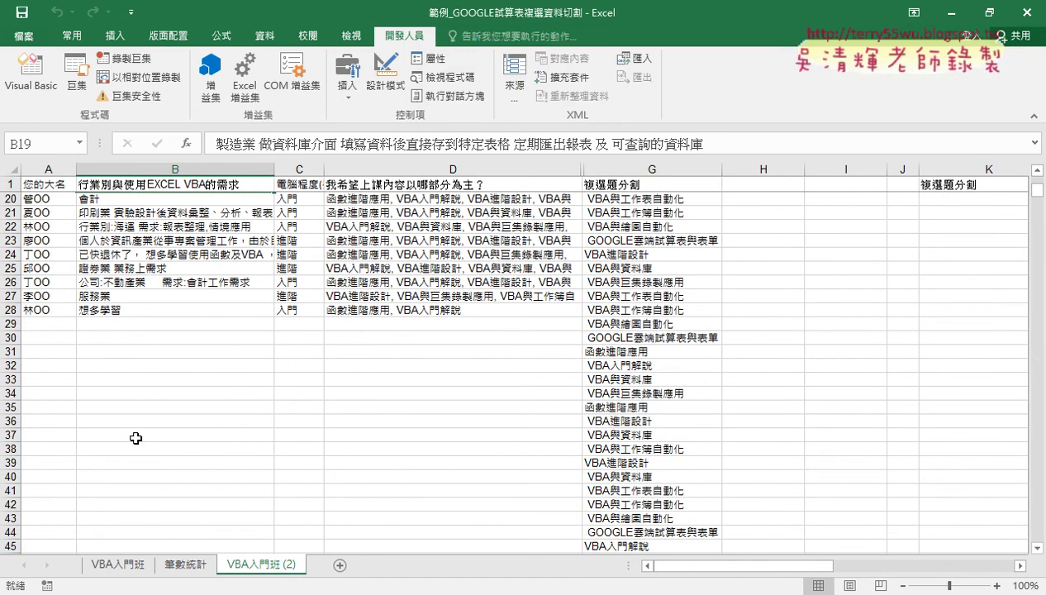
pyautogui.scroll(2, 98, 406)
pyautogui.click(665, 170)
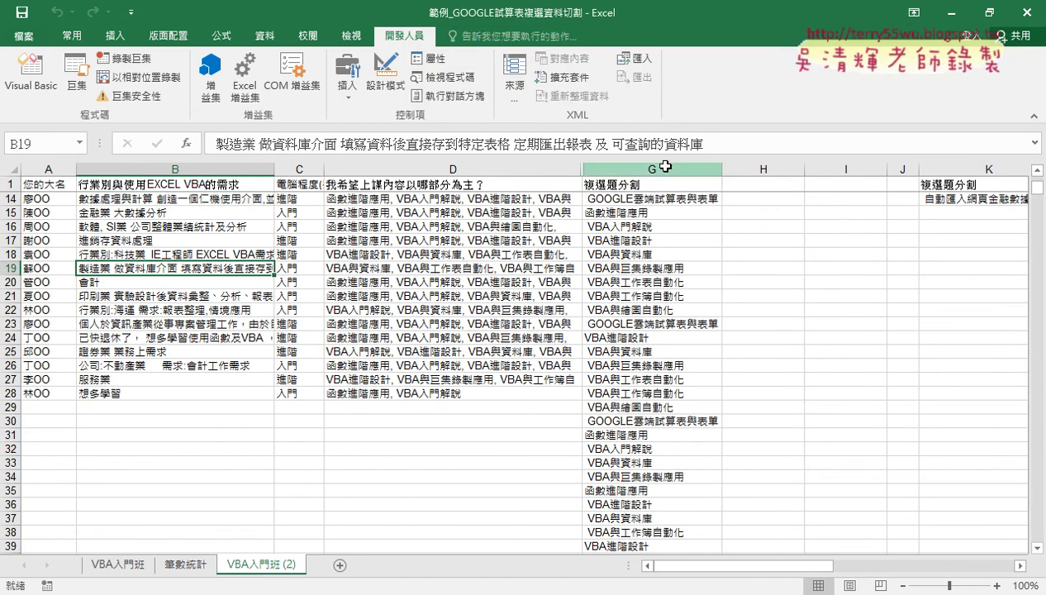
pyautogui.rightClick(653, 272)
pyautogui.click(686, 407)
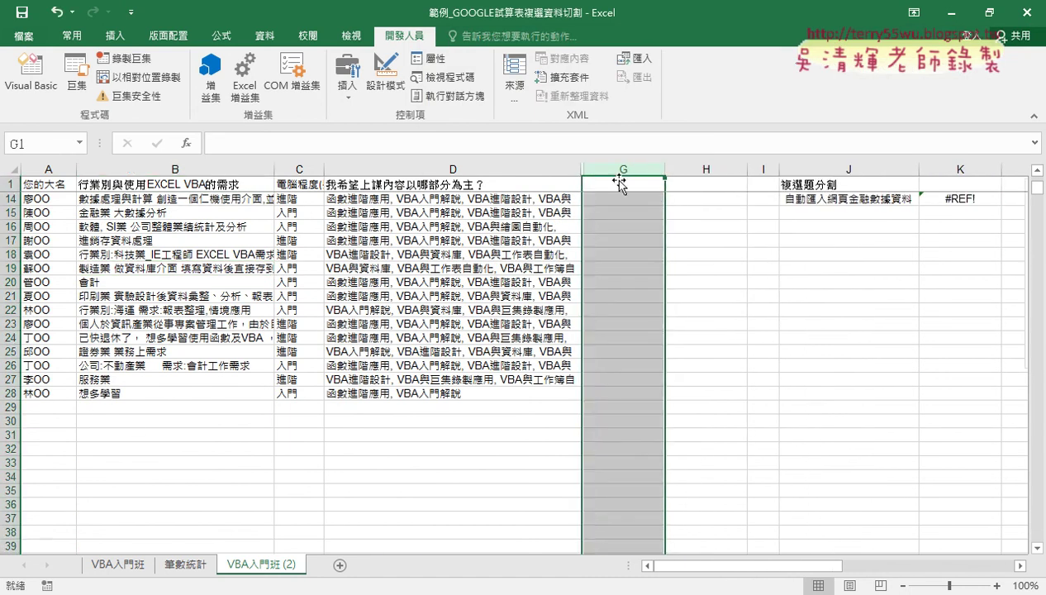
# - Check the last data row on the sheet and bring the 資料切割4 code back in front
pyautogui.click(22, 80)
pyautogui.click(262, 392)
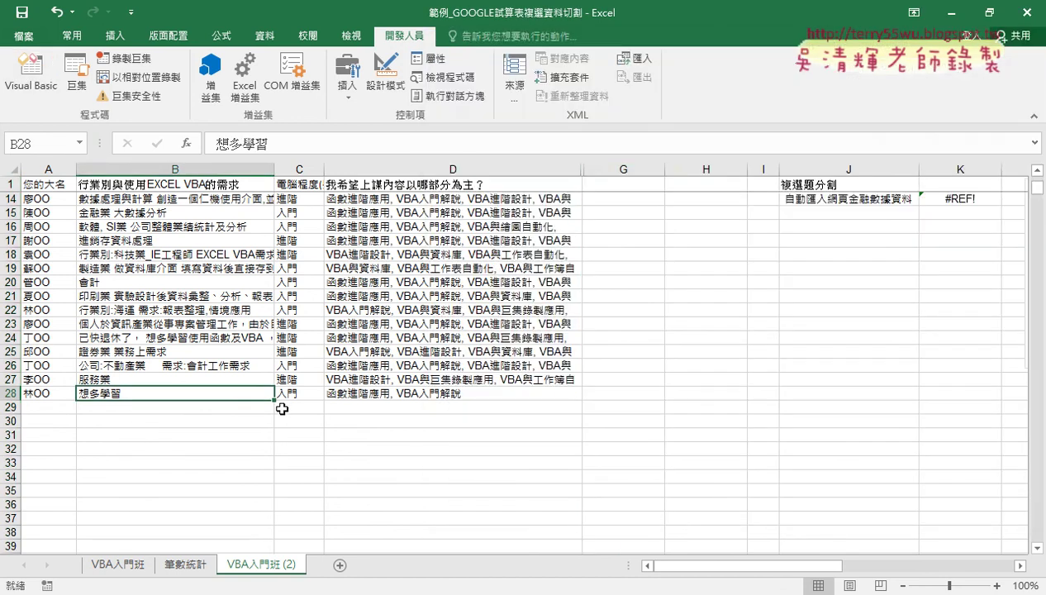
pyautogui.click(388, 393)
pyautogui.click(30, 78)
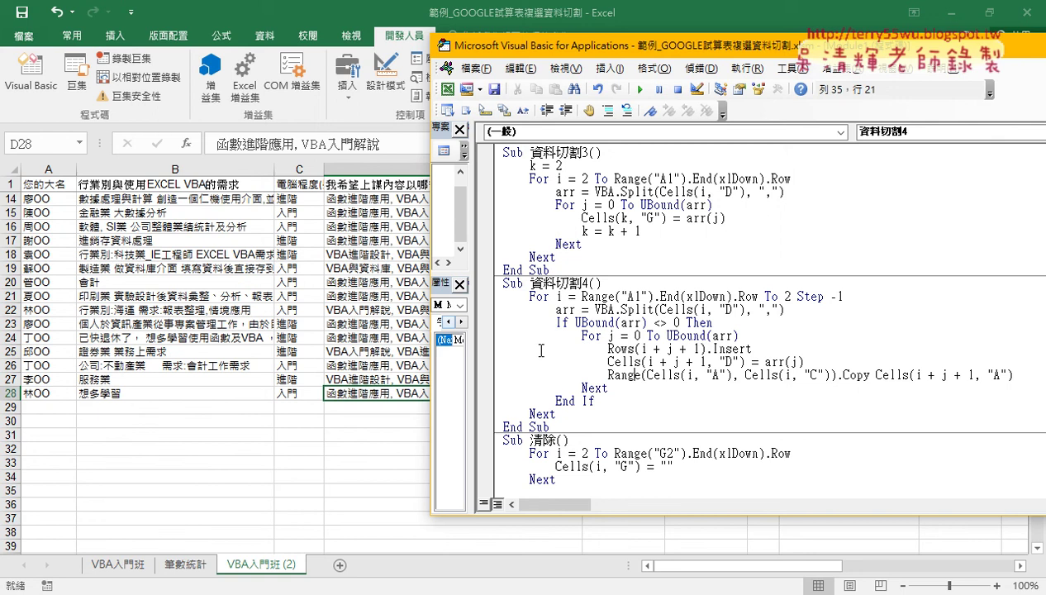
# - Step through 資料切割4 with F8 to insert row 29 holding row 28's first answer
pyautogui.click(606, 335)
pyautogui.press('F8')
pyautogui.press('F8')
pyautogui.press('F8')
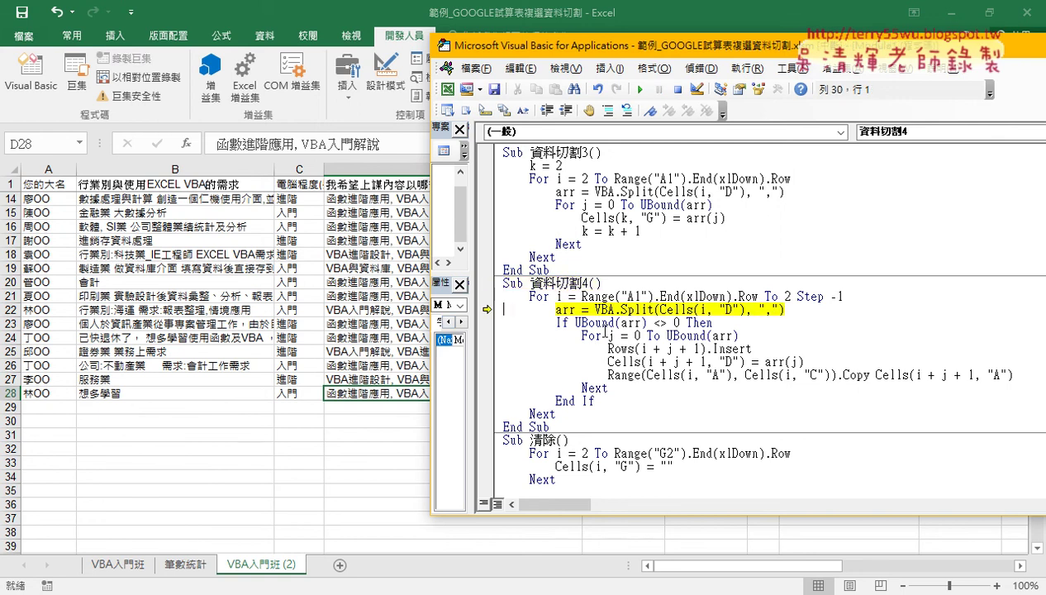
pyautogui.press('F8')
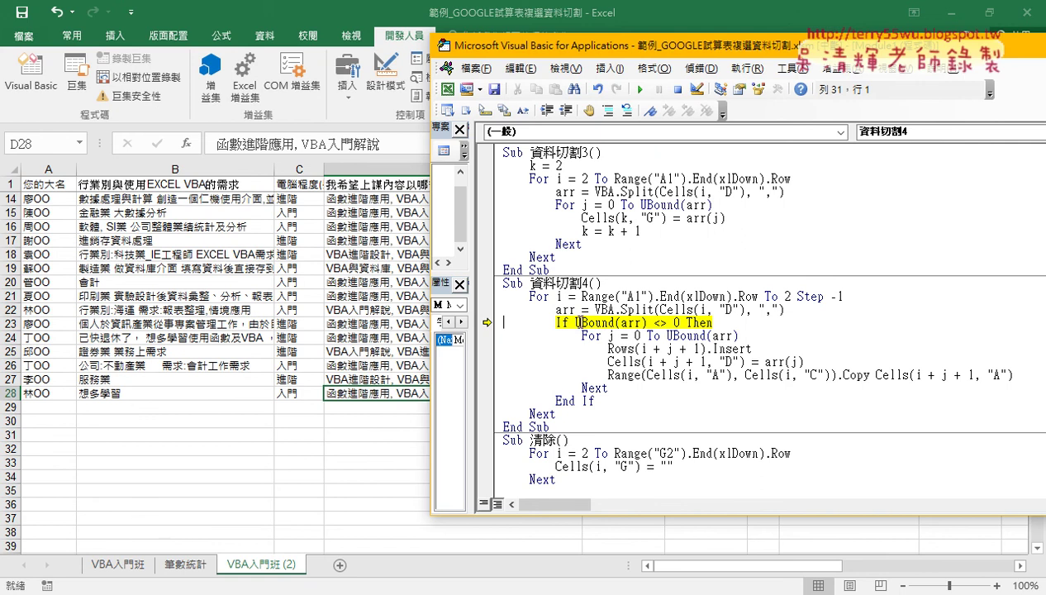
pyautogui.moveTo(638, 309)
pyautogui.press('F8')
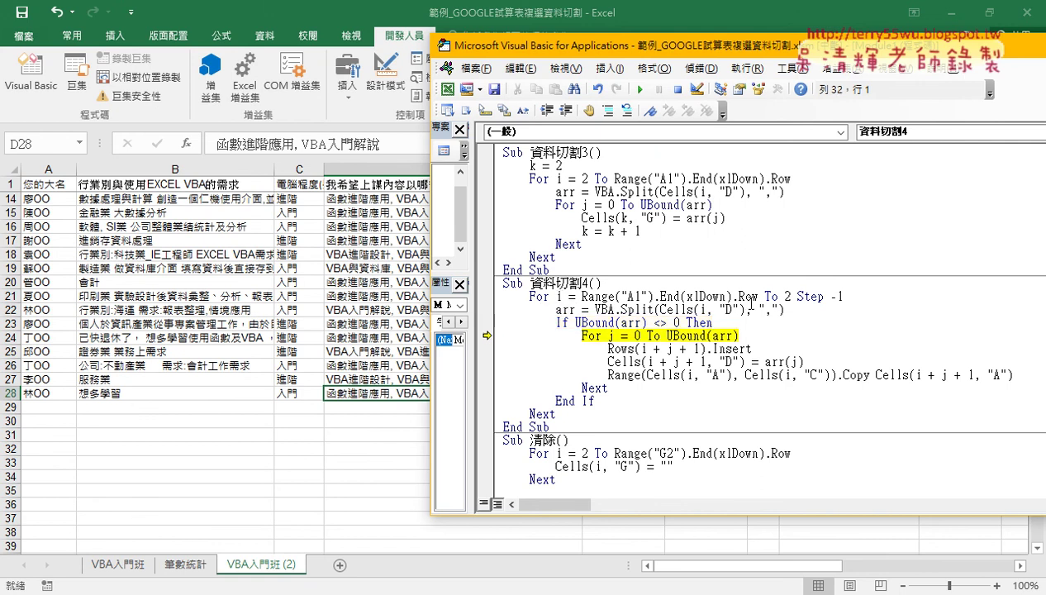
pyautogui.press('F8')
pyautogui.press('F8')
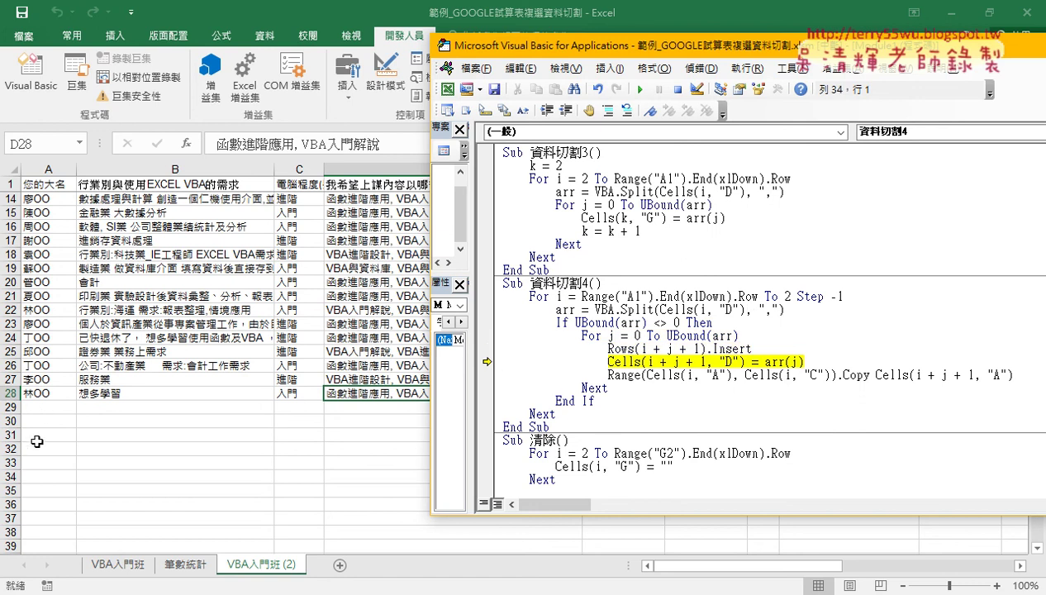
pyautogui.press('F8')
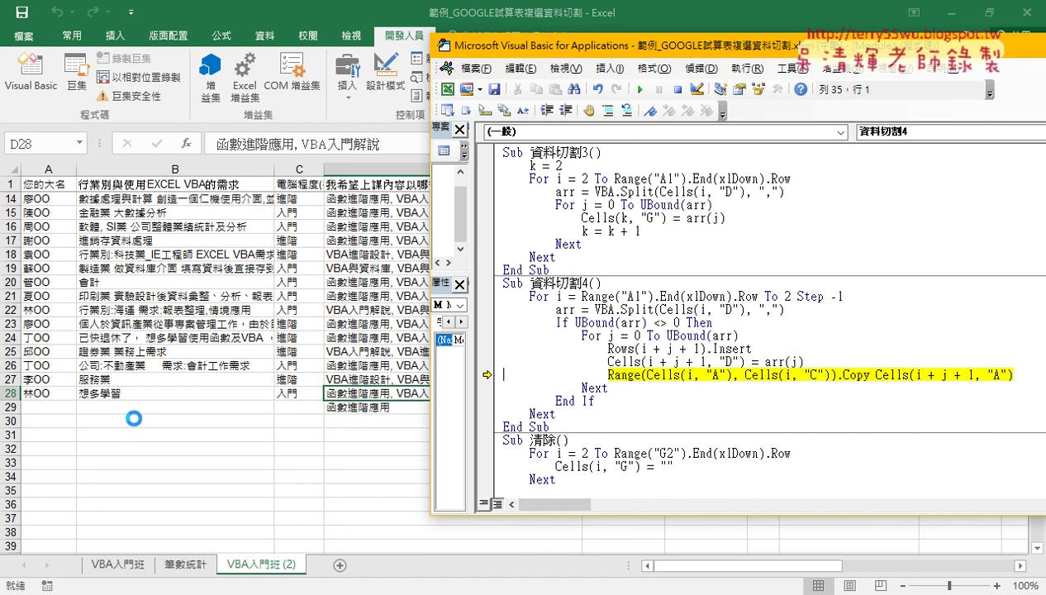
# - Keep stepping to fill rows 29–30, including VBA入門解說, with copied details, then check the sheet
pyautogui.press('F8')
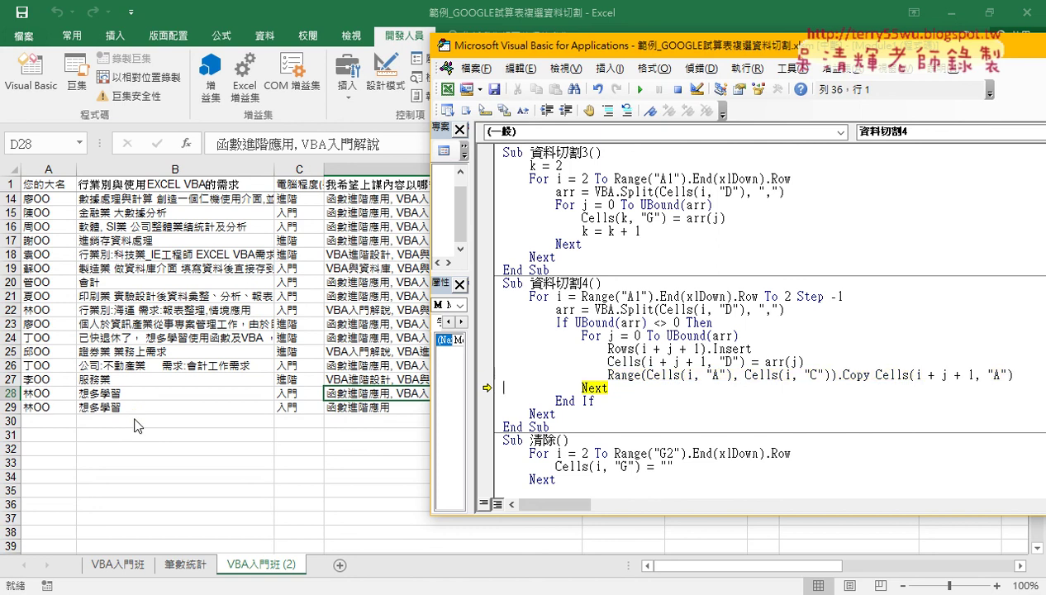
pyautogui.press('F8')
pyautogui.press('F8')
pyautogui.press('F8')
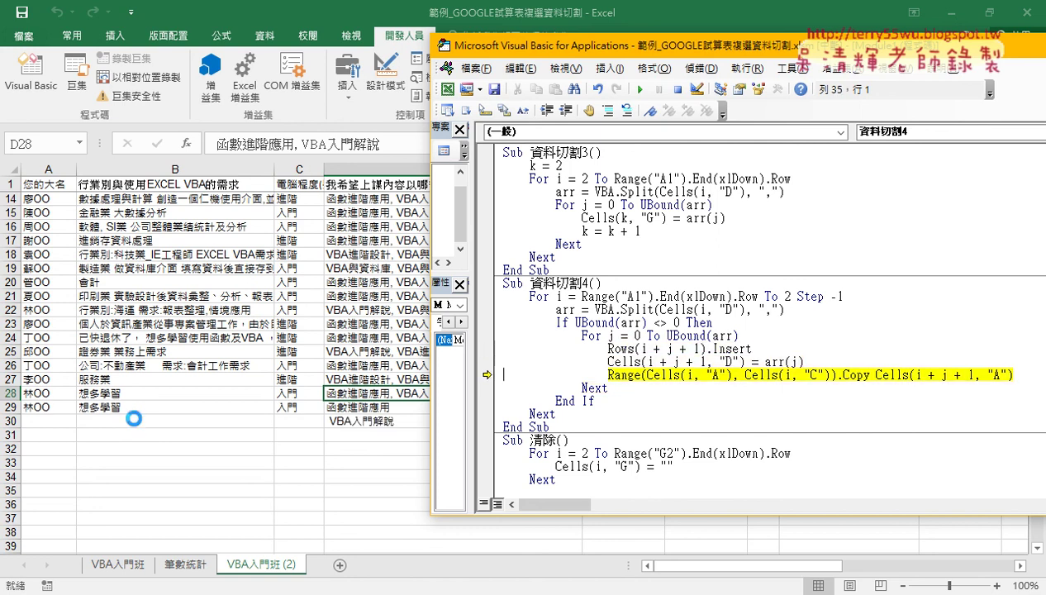
pyautogui.press('F8')
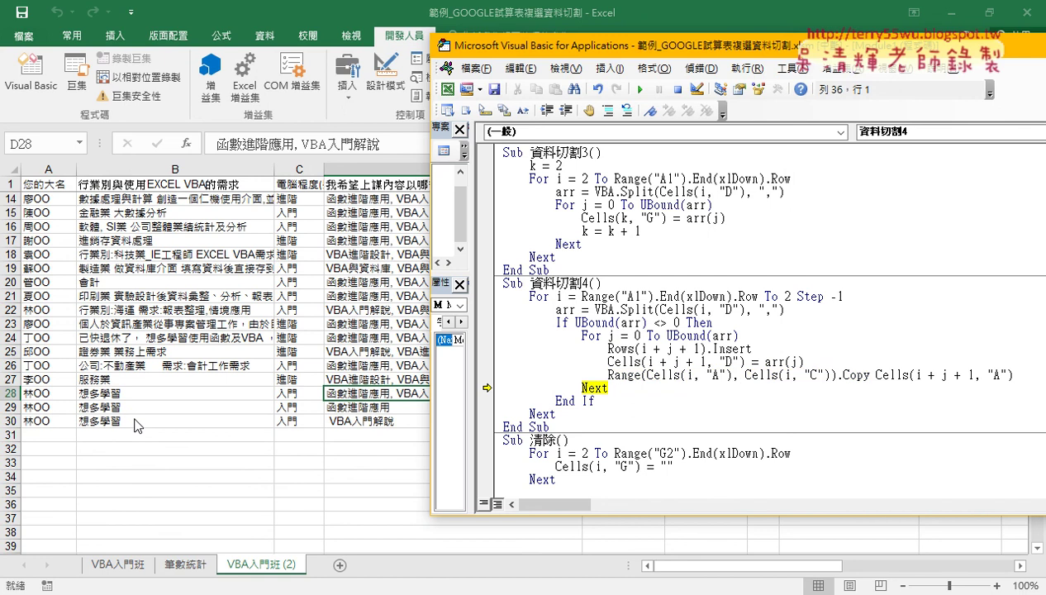
pyautogui.press('F8')
pyautogui.press('F8')
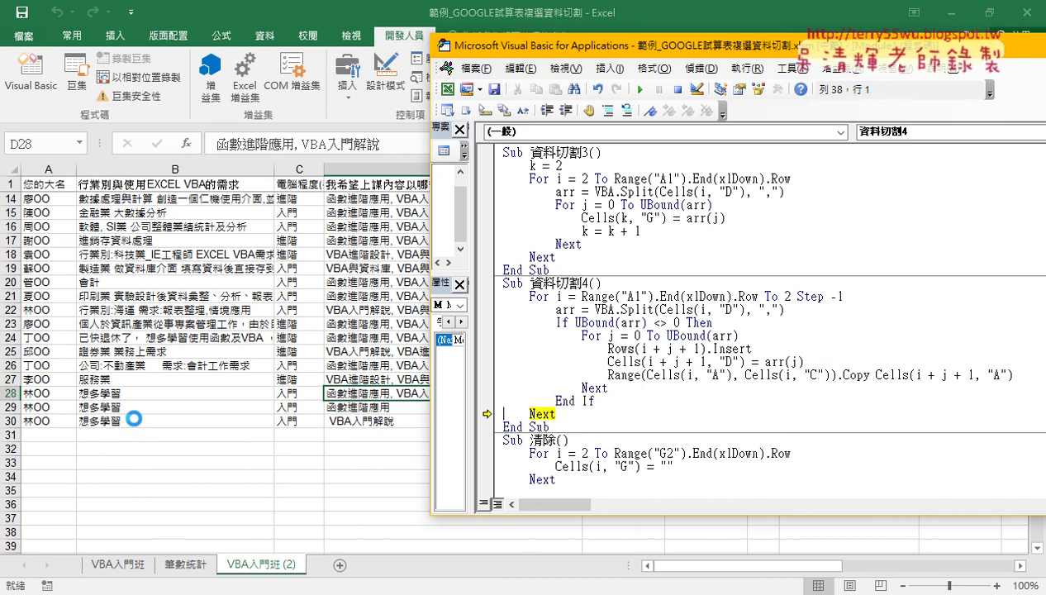
pyautogui.press('F8')
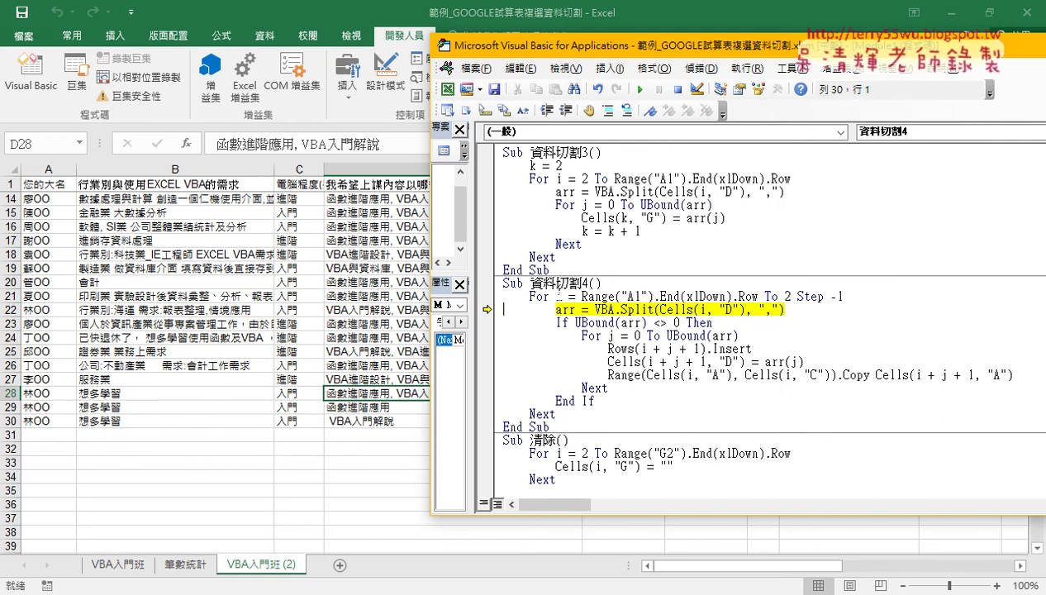
pyautogui.moveTo(560, 296)
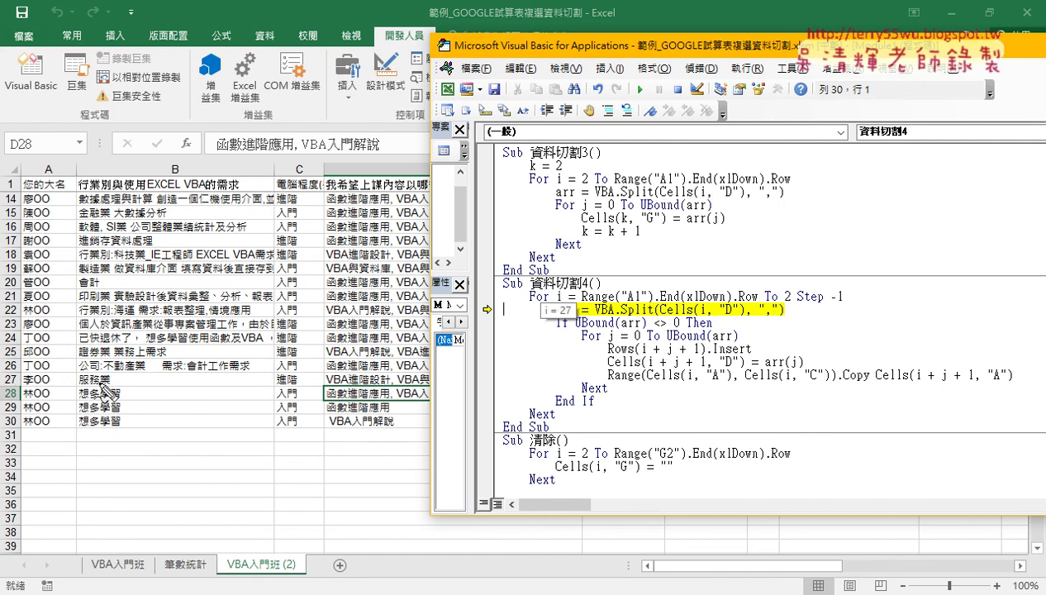
pyautogui.moveTo(37, 388); pyautogui.dragTo(40, 392)
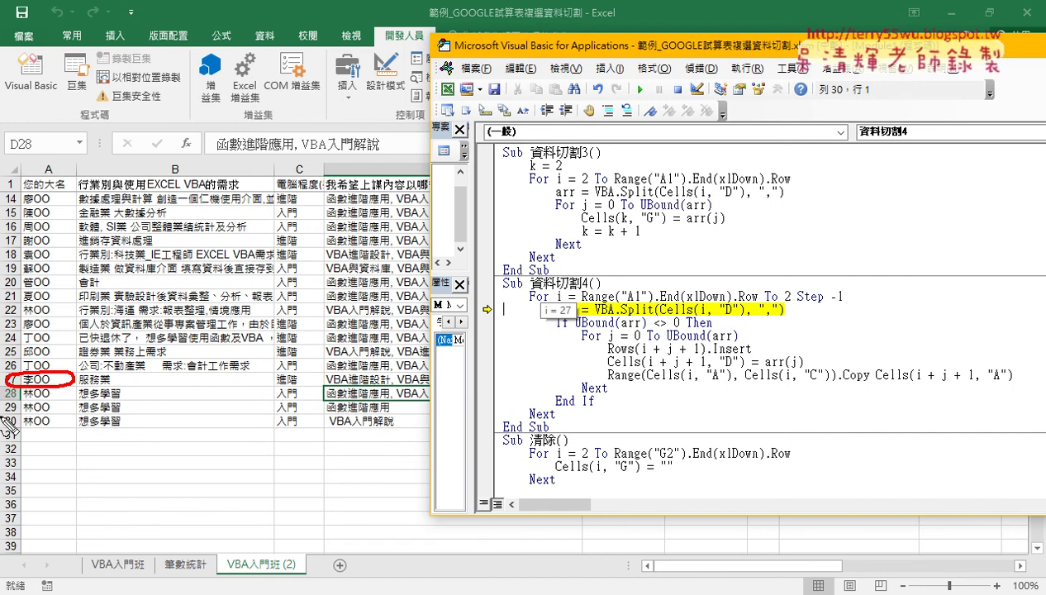
pyautogui.click(357, 380)
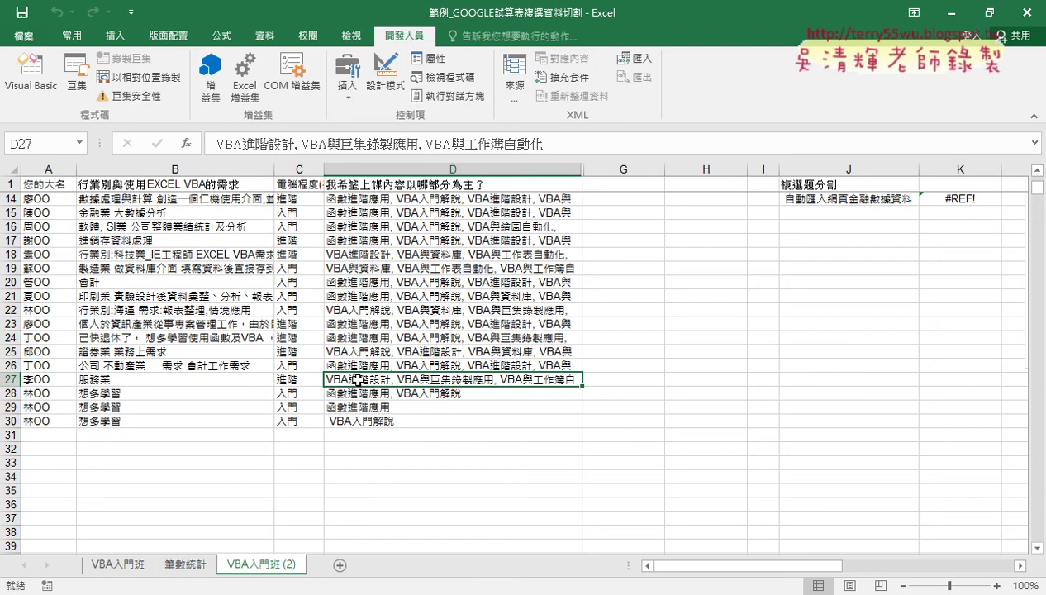
# - Step 資料切割4 through row 27, inserting rows for its answers, and inspect the sheet
pyautogui.click(37, 95)
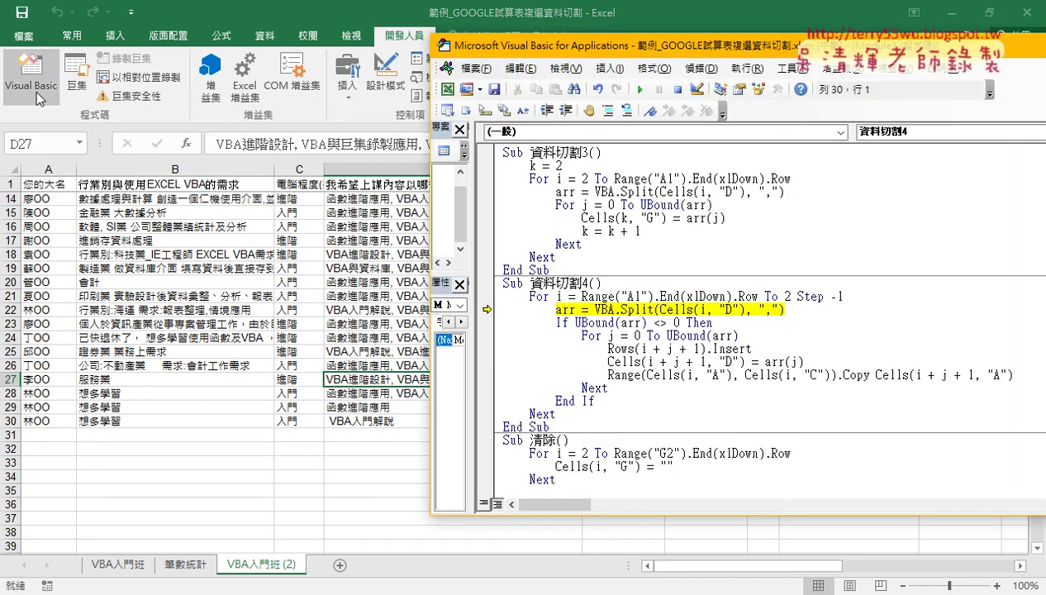
pyautogui.press('F8')
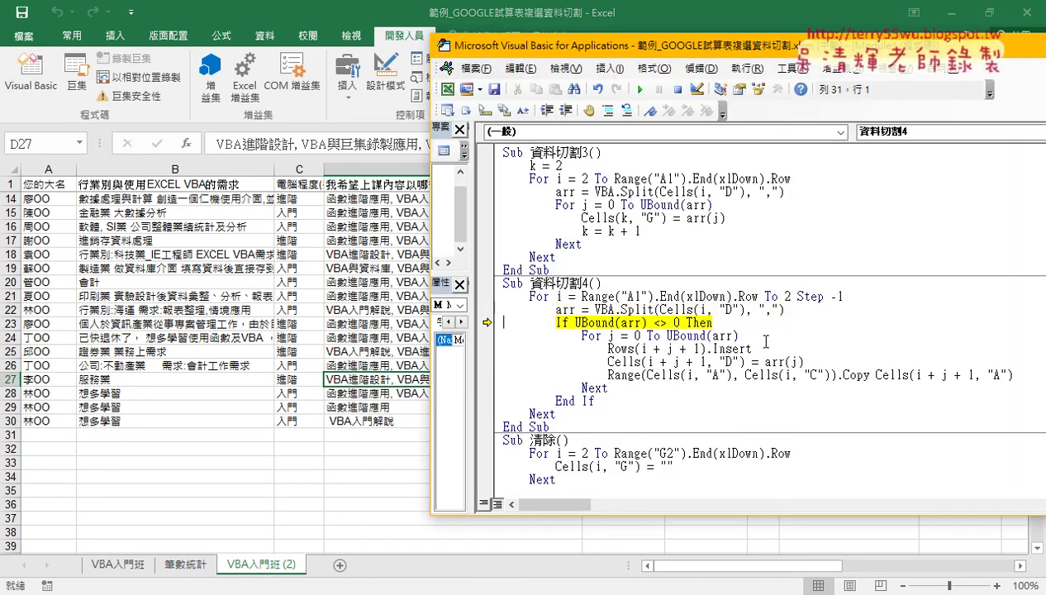
pyautogui.press('F8')
pyautogui.press('F8')
pyautogui.press('F8')
pyautogui.press('F8')
pyautogui.press('F8')
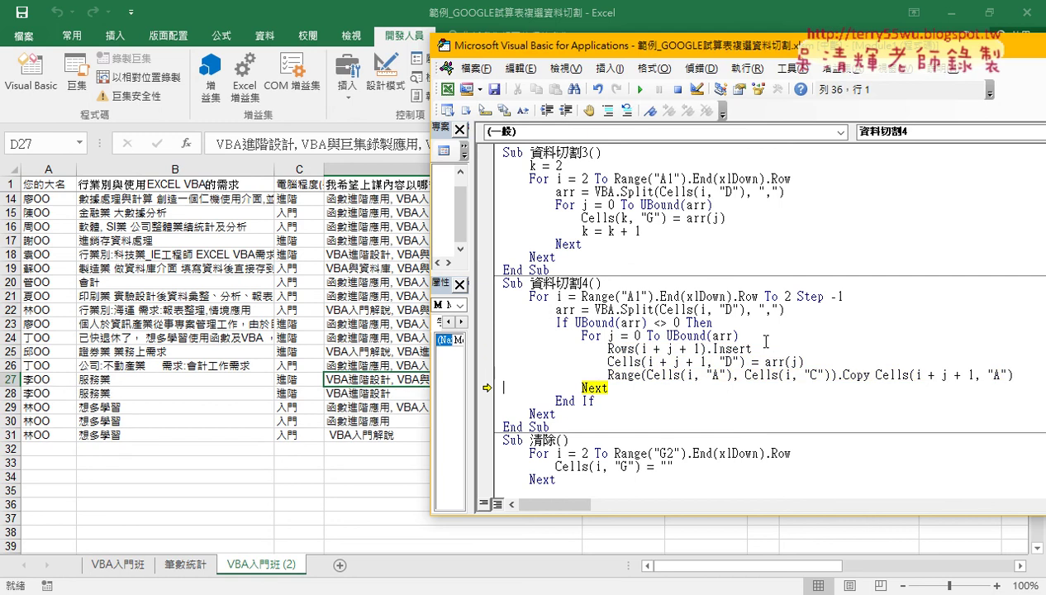
pyautogui.press('F8')
pyautogui.press('F8')
pyautogui.press('F8')
pyautogui.press('F8')
pyautogui.press('F8')
pyautogui.press('F8')
pyautogui.press('F8')
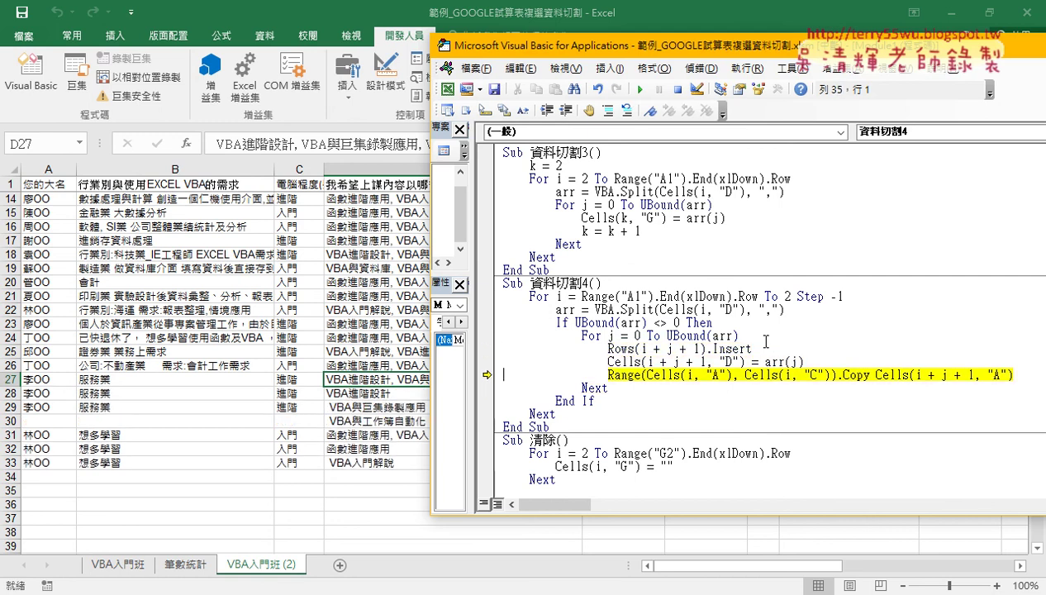
pyautogui.press('F8')
pyautogui.press('F8')
pyautogui.press('F8')
pyautogui.press('F8')
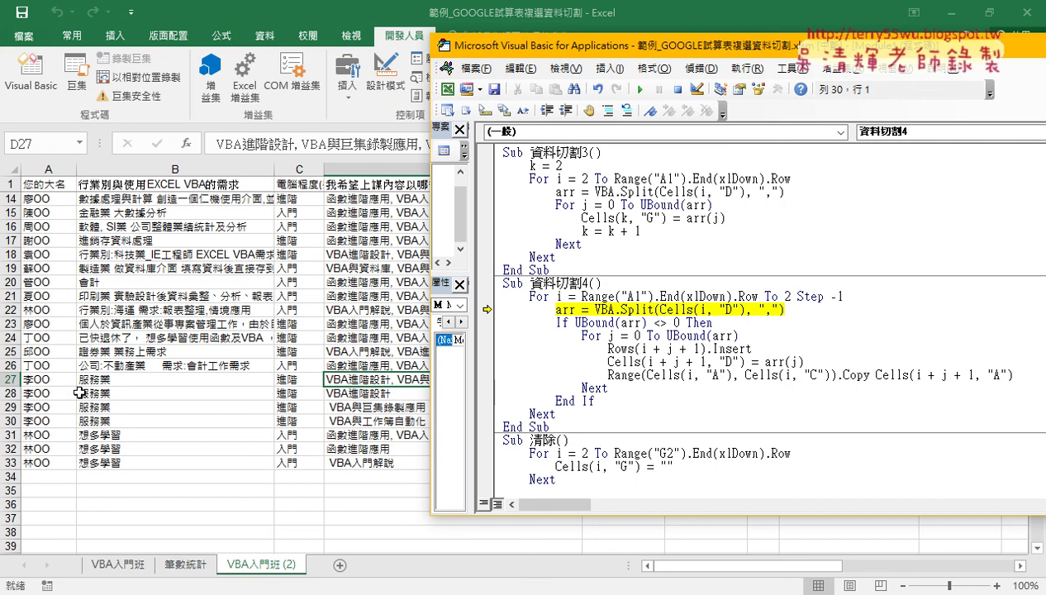
pyautogui.click(351, 361)
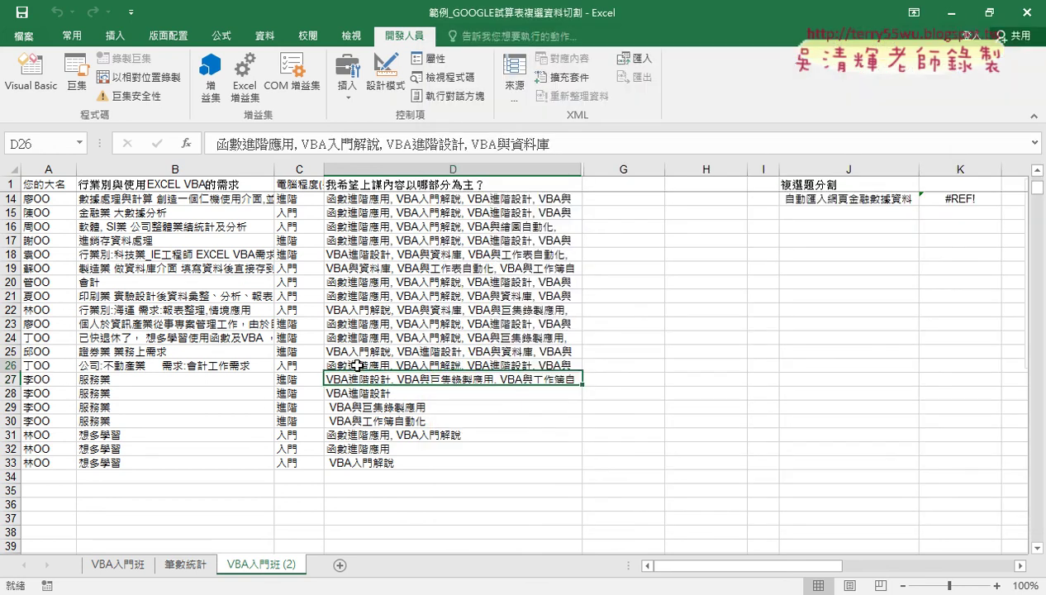
# - Step on through row 26, splitting its answers into inserted rows, and review the results
pyautogui.hotkey('alt', 'F11')
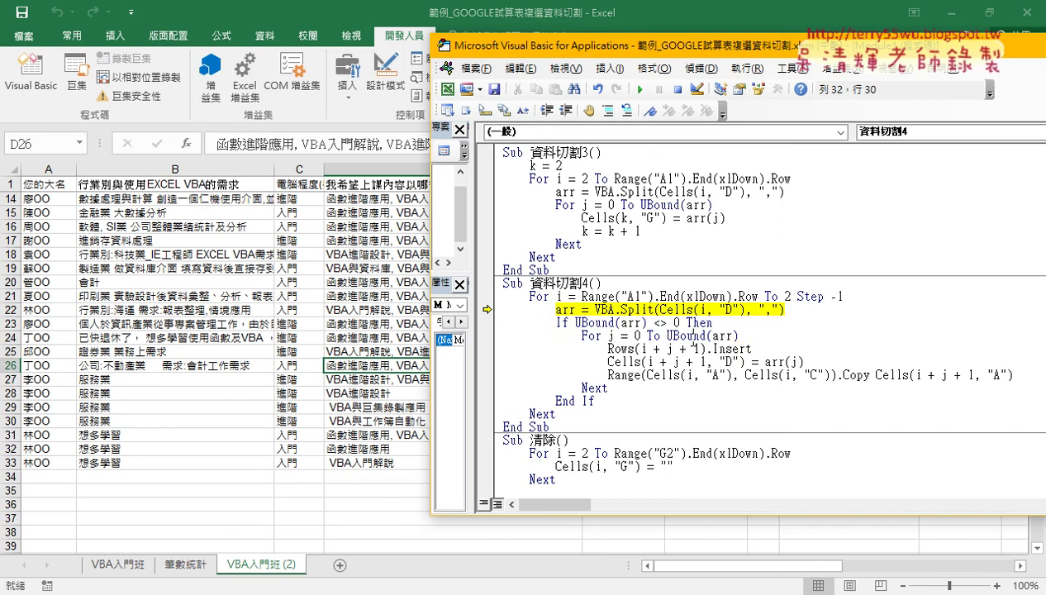
pyautogui.press('F8')
pyautogui.press('F8')
pyautogui.press('F8')
pyautogui.press('F8')
pyautogui.press('F8')
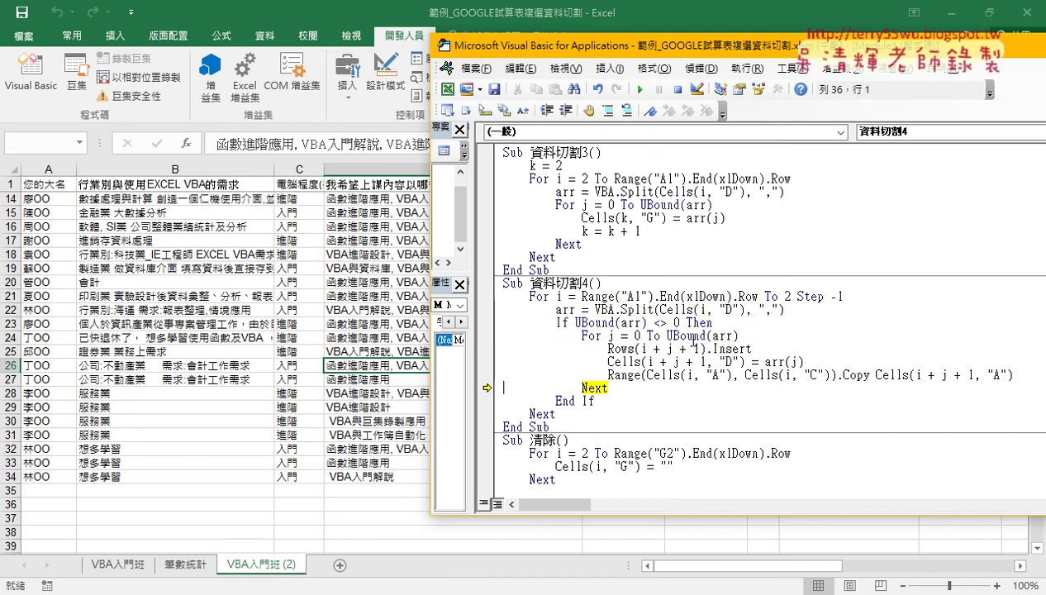
pyautogui.press('F8')
pyautogui.press('F8')
pyautogui.press('F8')
pyautogui.press('F8')
pyautogui.press('F8')
pyautogui.press('F8')
pyautogui.press('F8')
pyautogui.press('F8')
pyautogui.press('F8')
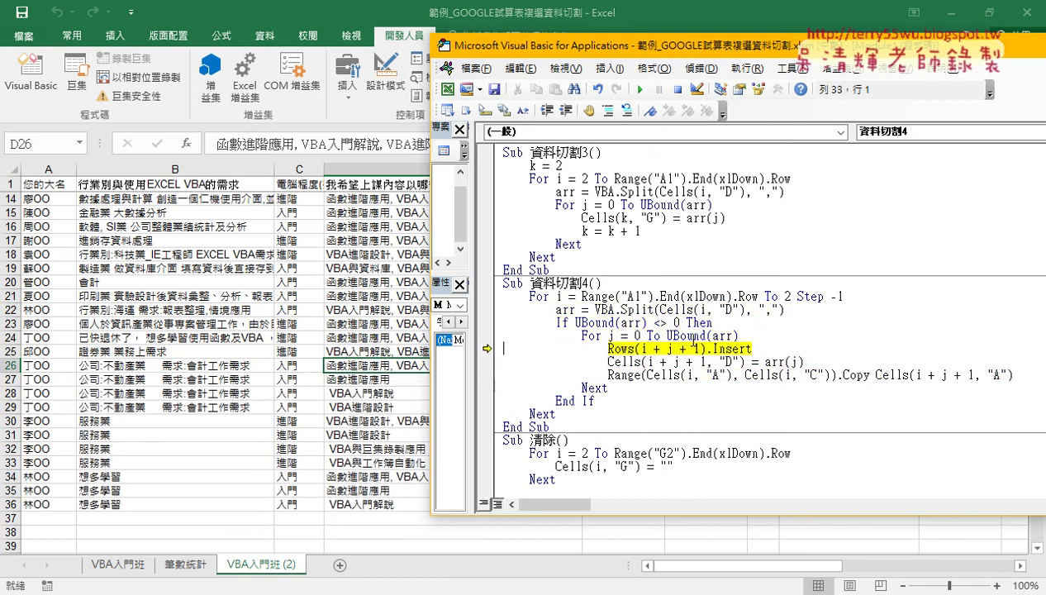
pyautogui.press('F8')
pyautogui.press('F8')
pyautogui.press('F8')
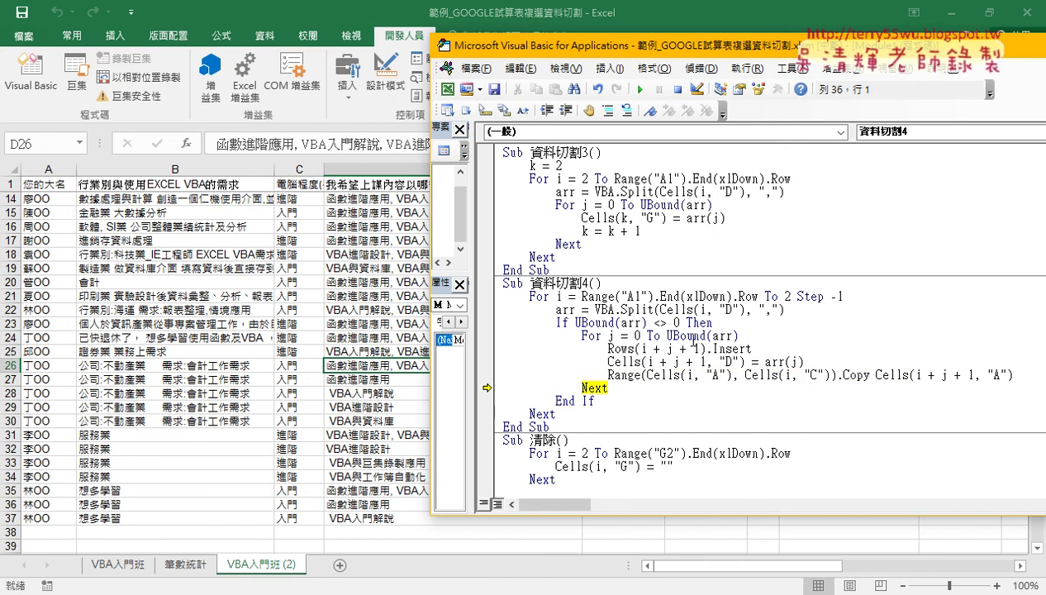
pyautogui.press('F8')
pyautogui.press('F8')
pyautogui.press('F8')
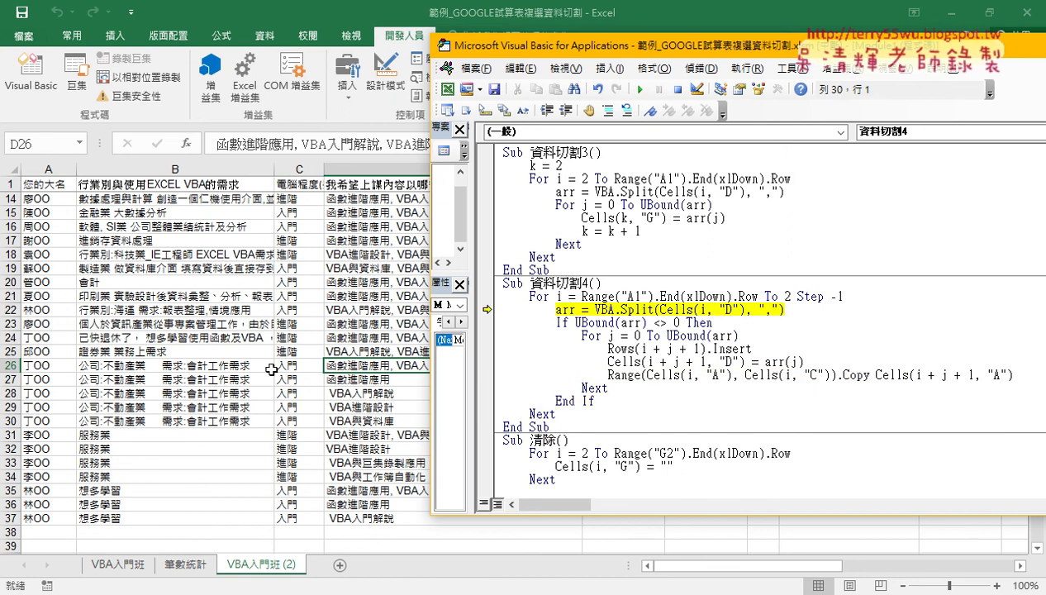
pyautogui.click(356, 352)
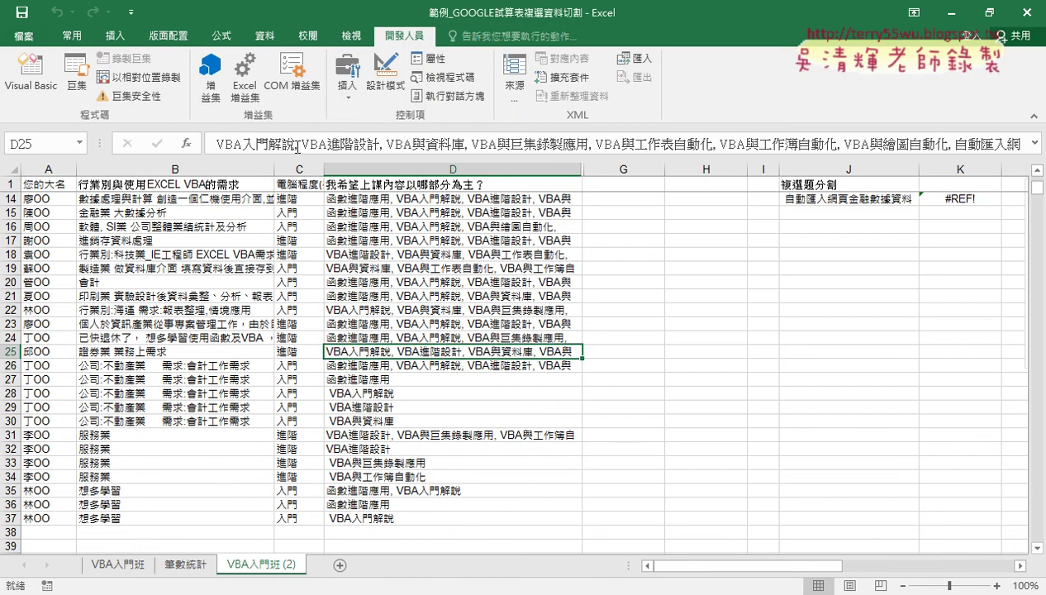
pyautogui.click(34, 91)
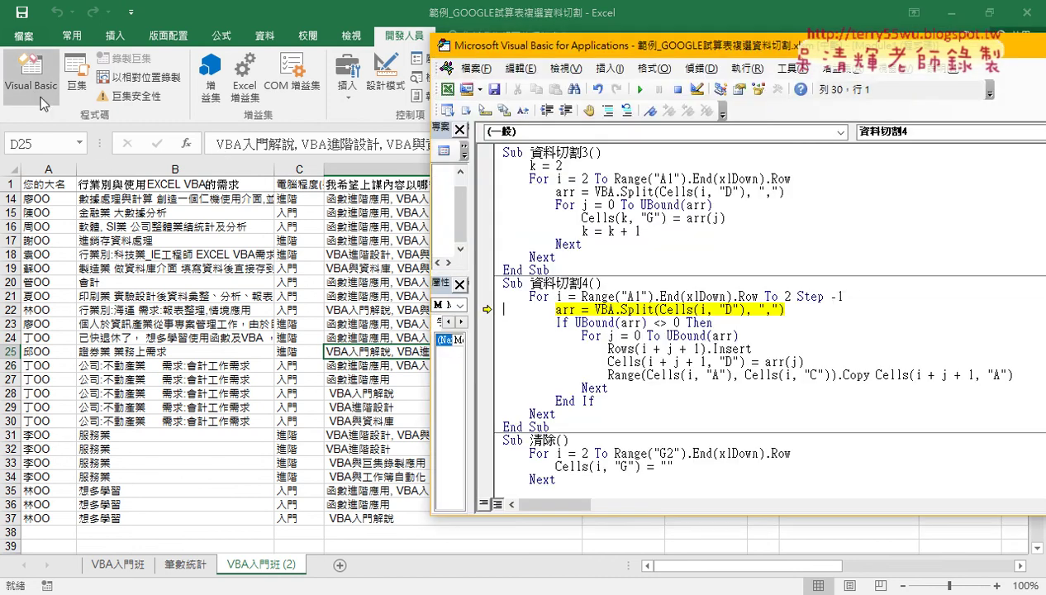
pyautogui.click(616, 364)
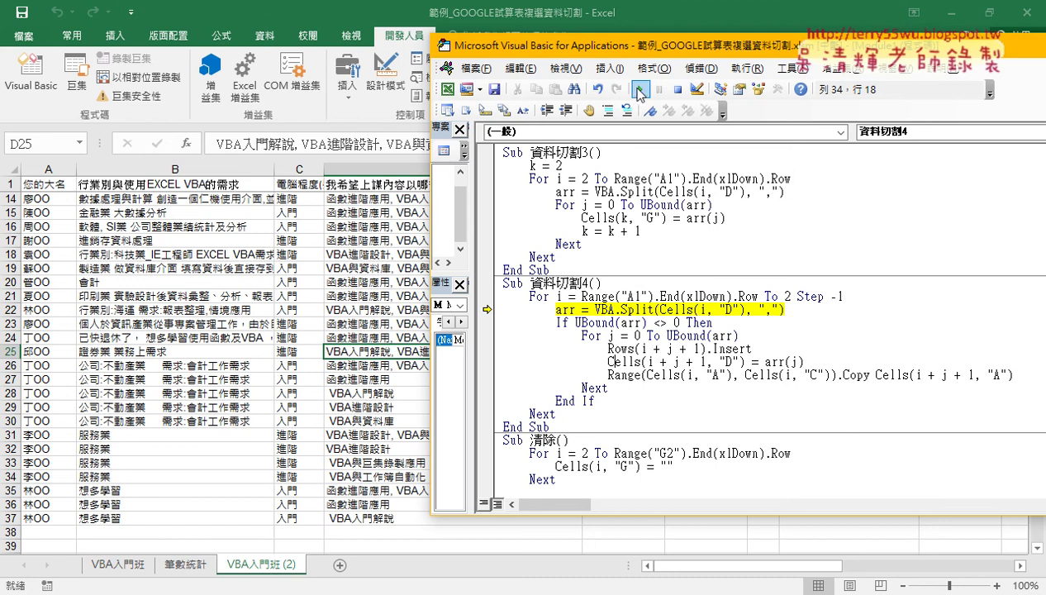
# - Run 資料切割4 to the end and review the split answers up to row 3
pyautogui.click(639, 90)
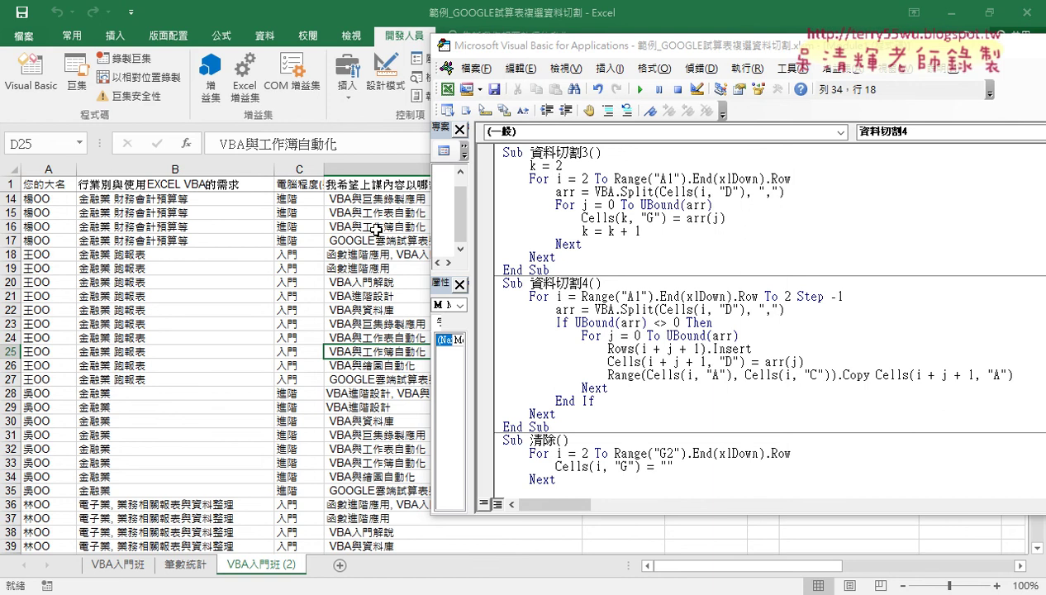
pyautogui.click(378, 235)
pyautogui.scroll(4, 379, 239)
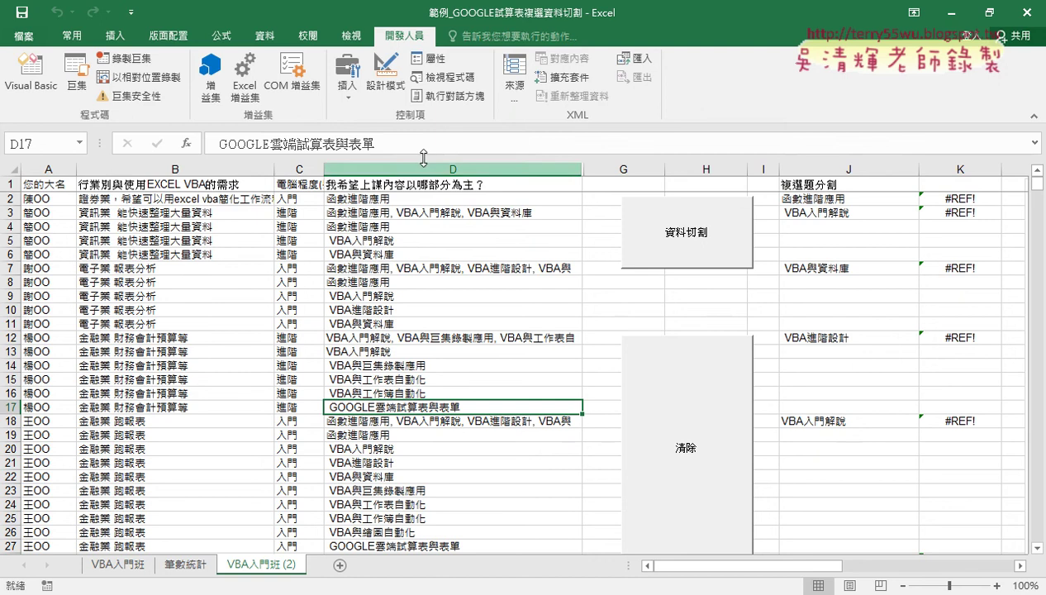
# - Set the 資料切割 and 清除 buttons to 大小位置不隨儲存格改變, then delete the VBA入門班 (2) sheet
pyautogui.keyDown('ctrl'); pyautogui.click(682, 245); pyautogui.keyUp('ctrl')
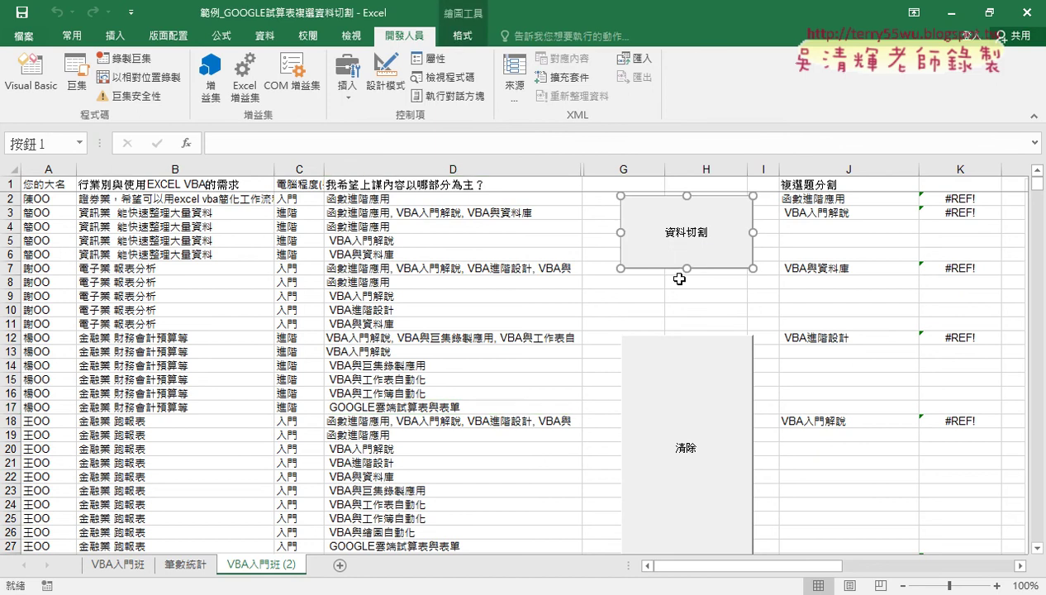
pyautogui.keyDown('ctrl'); pyautogui.click(678, 392); pyautogui.keyUp('ctrl')
pyautogui.rightClick(683, 365)
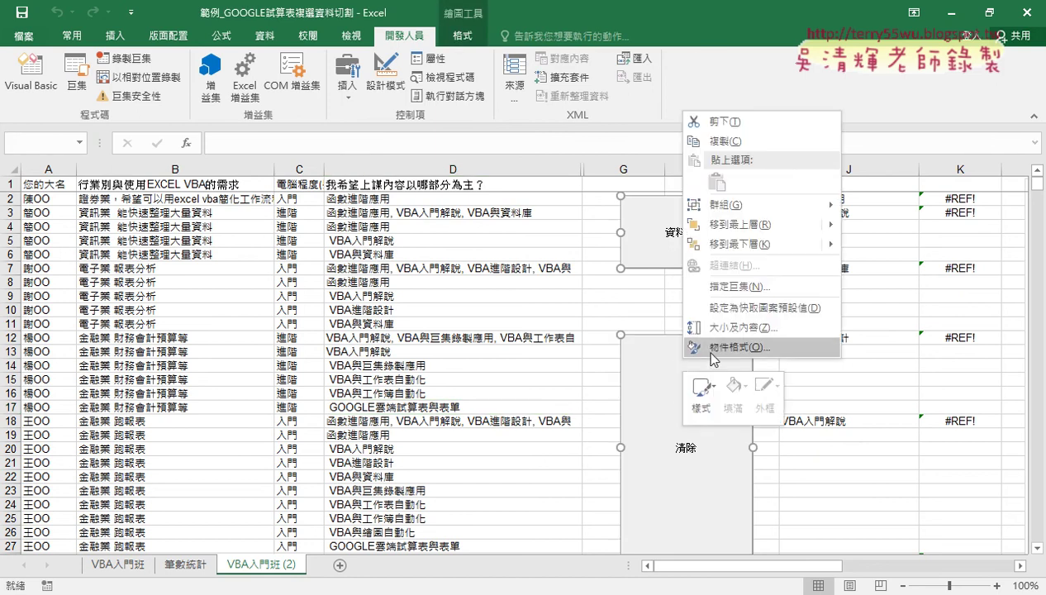
pyautogui.click(709, 347)
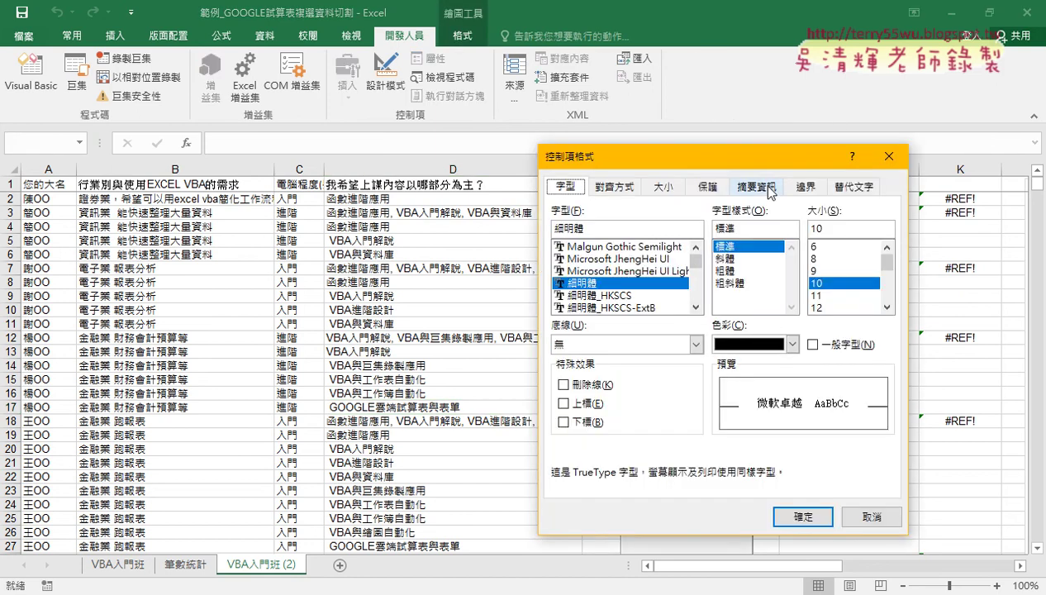
pyautogui.click(759, 189)
pyautogui.click(626, 269)
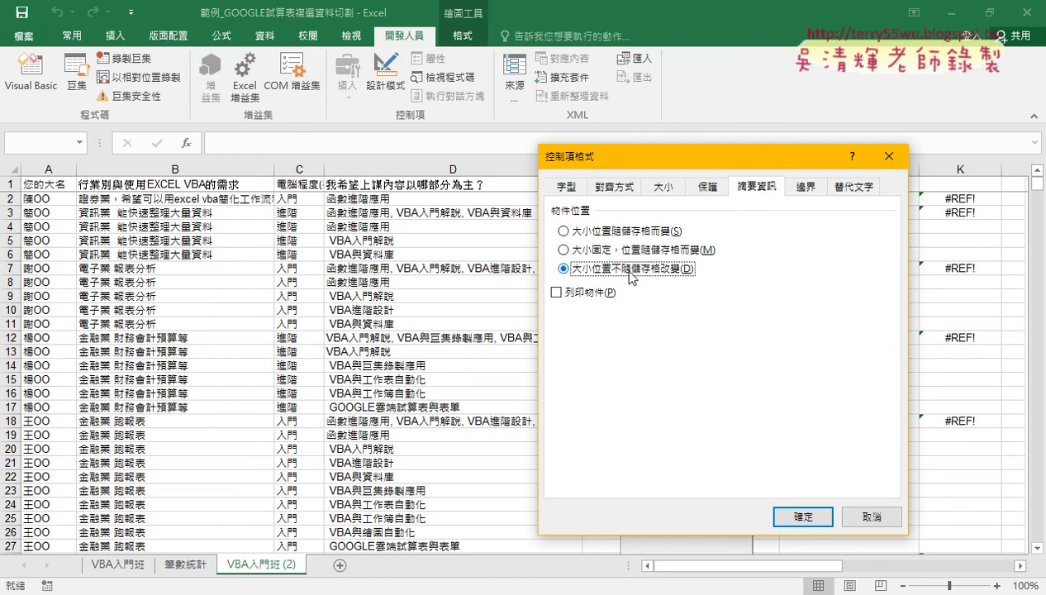
pyautogui.click(822, 516)
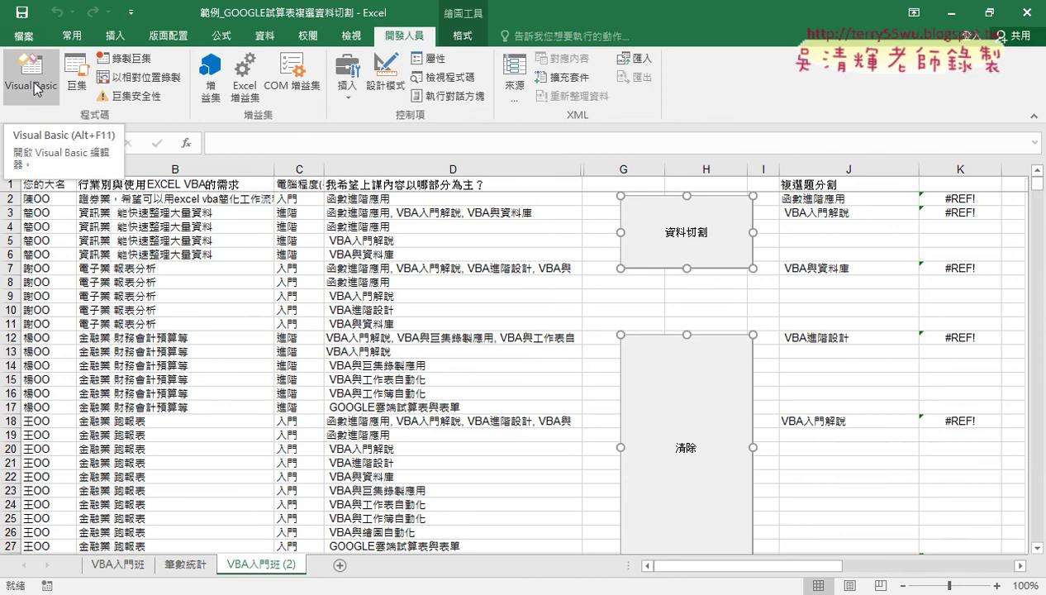
pyautogui.rightClick(243, 567)
pyautogui.click(290, 394)
# - Confirm the sheet deletion and copy VBA入門班 into a fresh VBA入門班 (2) sheet
pyautogui.click(485, 348)
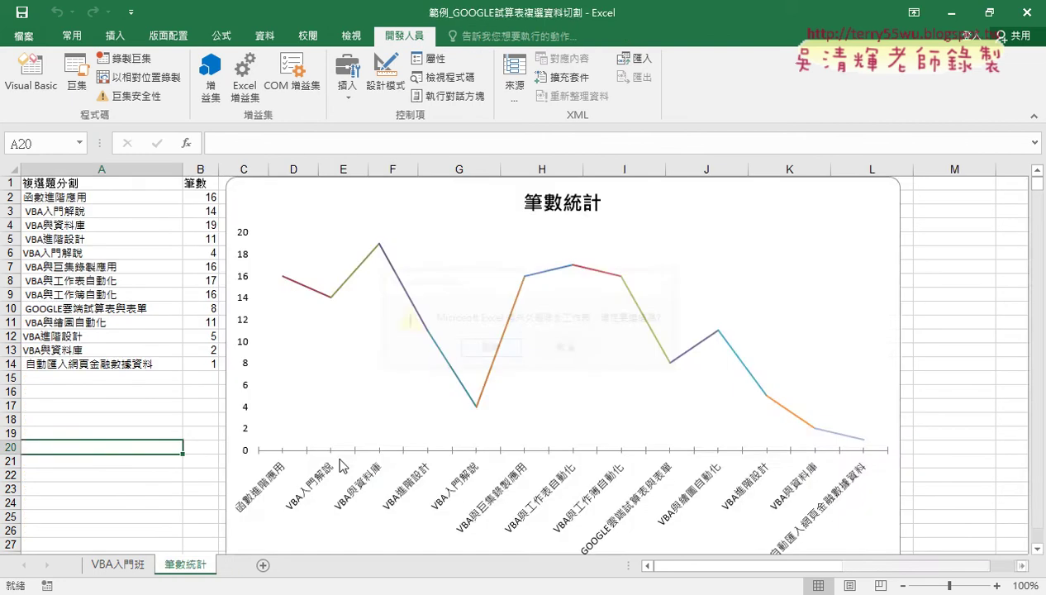
pyautogui.click(124, 566)
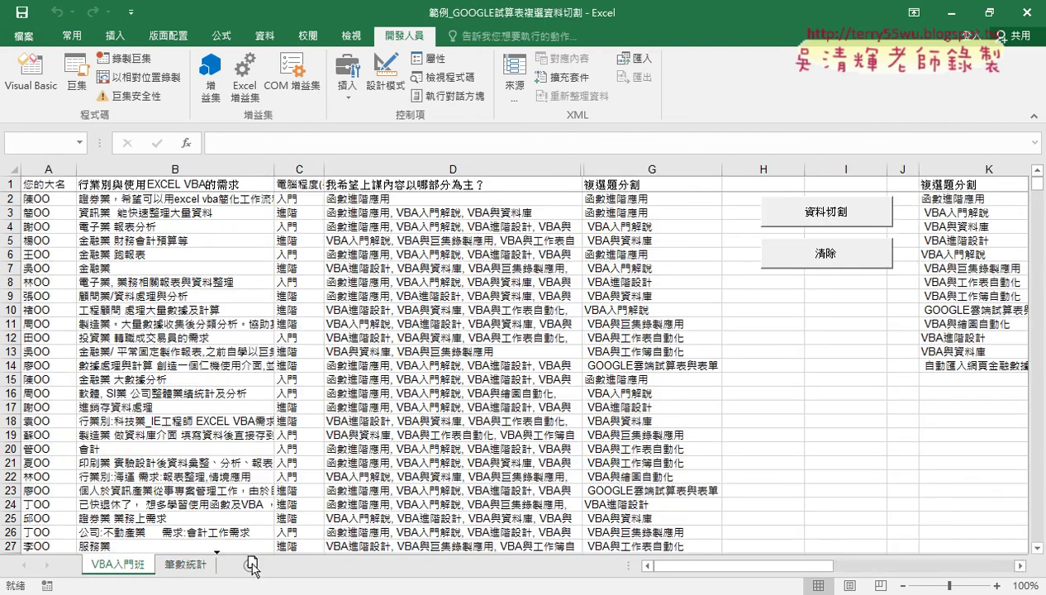
pyautogui.moveTo(251, 567); pyautogui.dragTo(255, 567)
# - Run the 資料切割4 macro from the VBA editor on the new copy
pyautogui.click(32, 74)
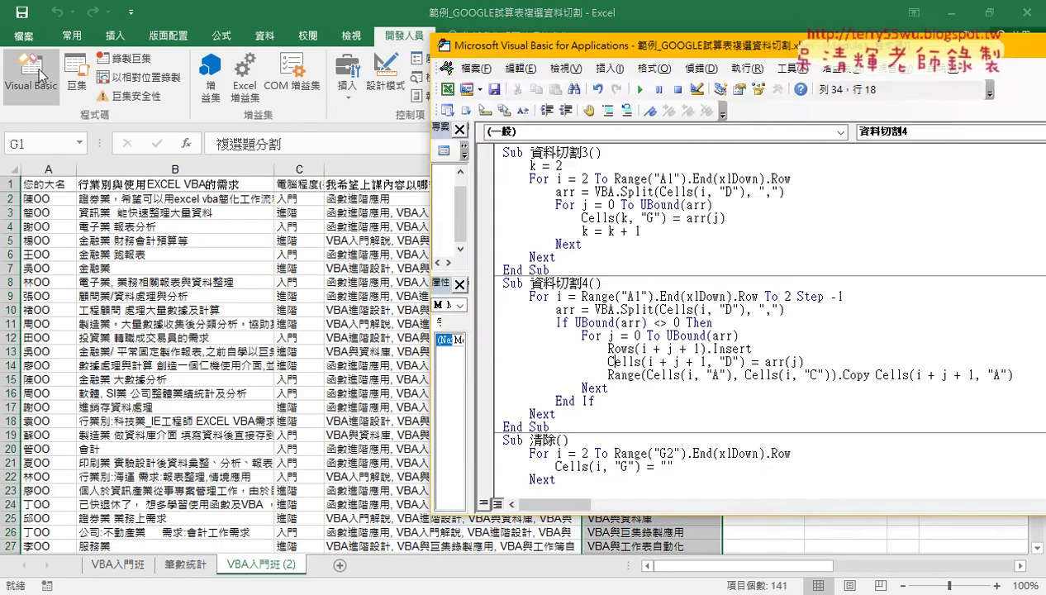
pyautogui.scroll(-1, 619, 426)
pyautogui.click(622, 309)
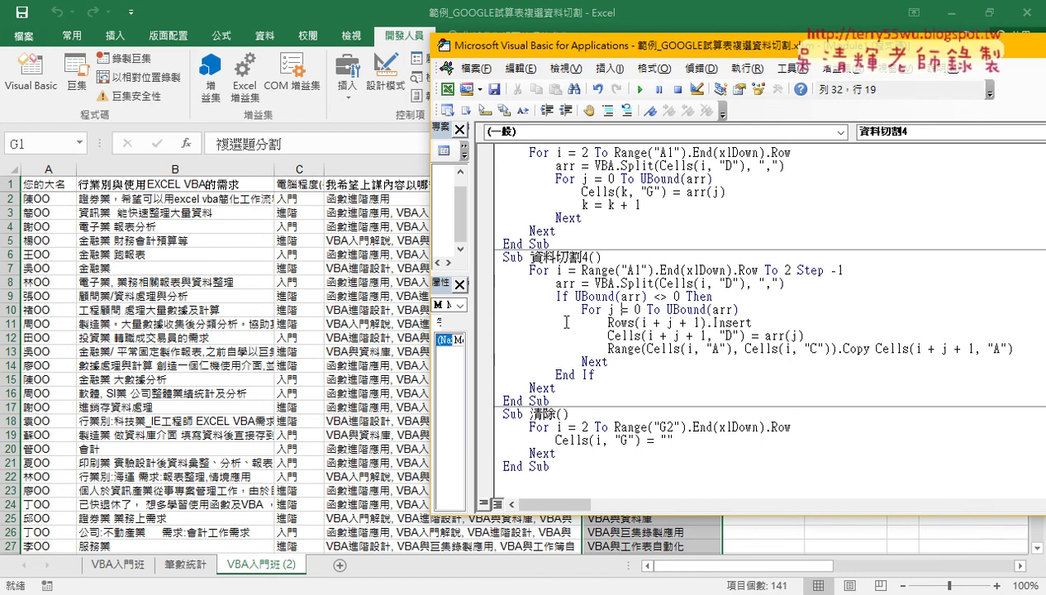
pyautogui.click(588, 295)
pyautogui.click(640, 89)
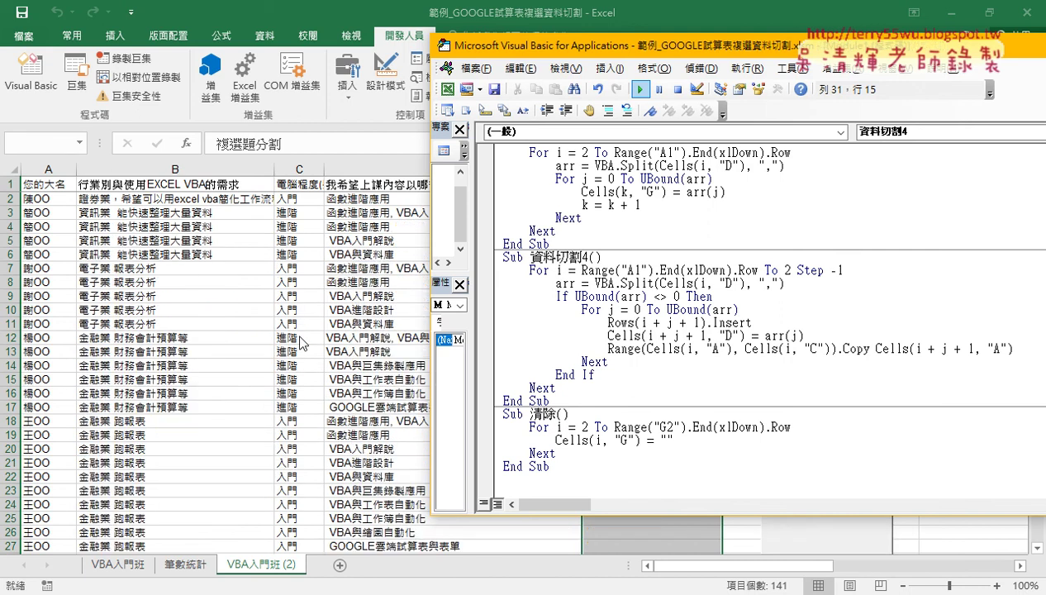
# - Compare split rows 3–6 and cell D18 against the original row 3, then reopen the code
pyautogui.click(374, 251)
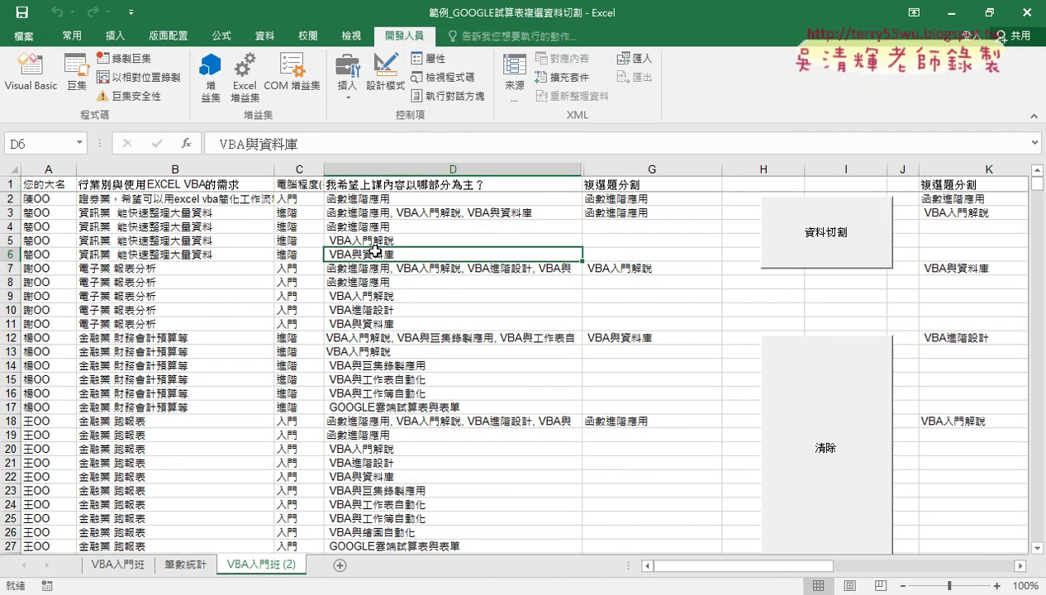
pyautogui.moveTo(46, 212); pyautogui.dragTo(399, 241)
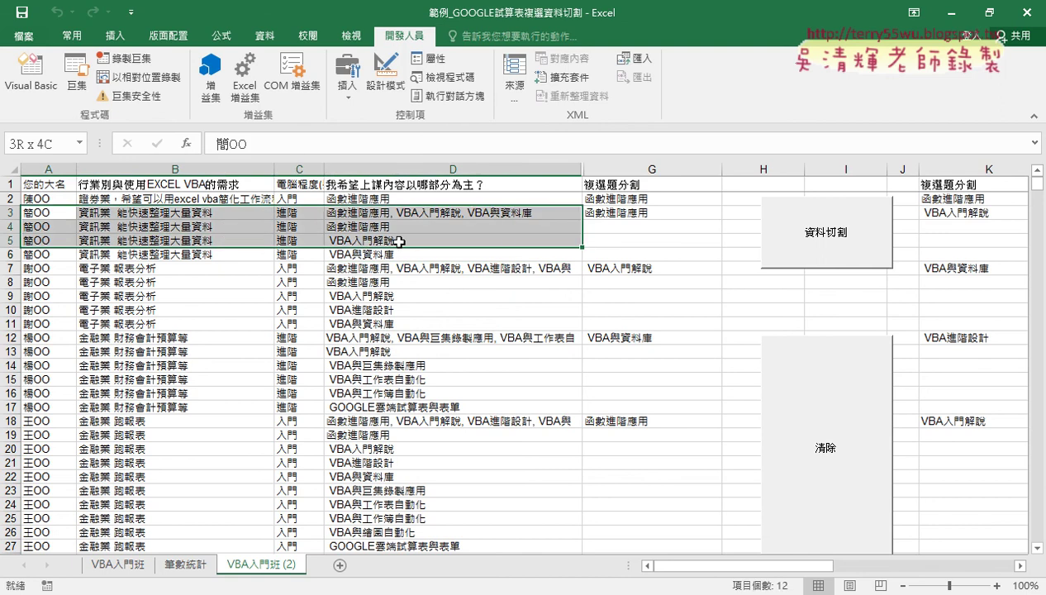
pyautogui.moveTo(399, 241); pyautogui.dragTo(399, 252)
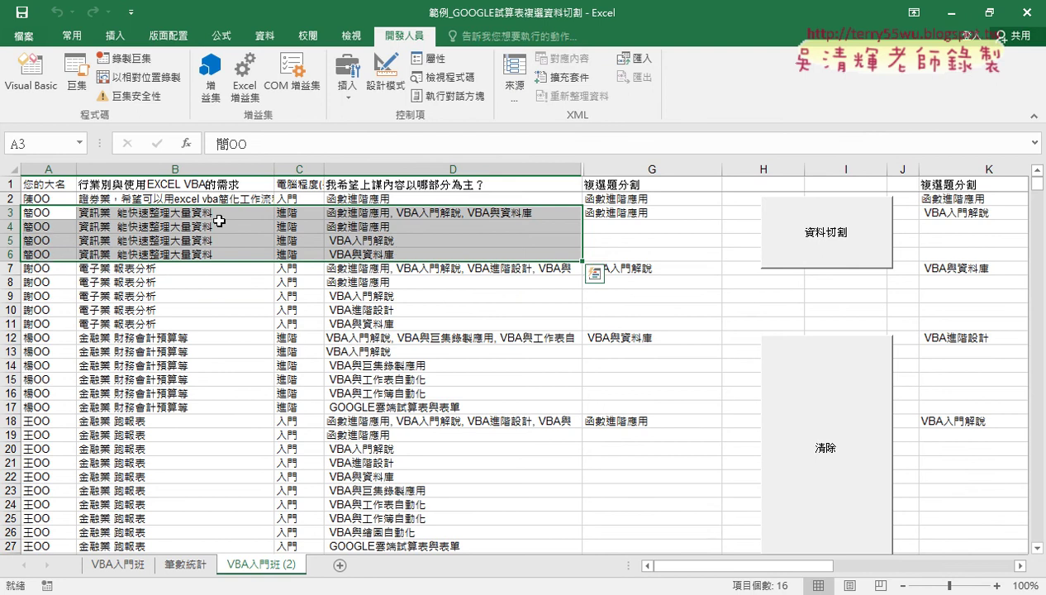
pyautogui.click(11, 212)
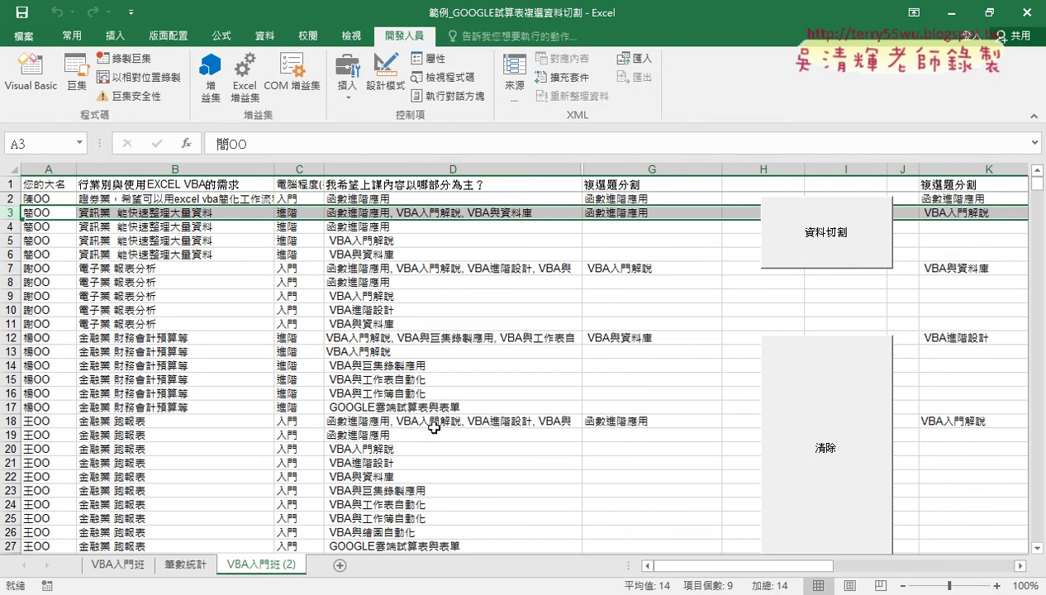
pyautogui.click(357, 434)
pyautogui.click(361, 423)
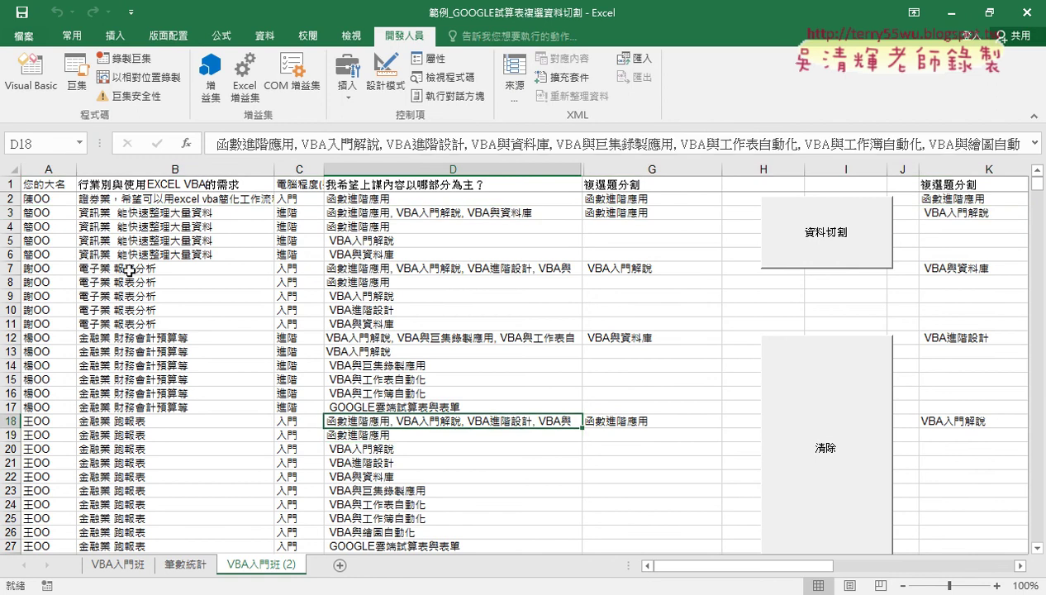
pyautogui.click(12, 240)
pyautogui.click(19, 213)
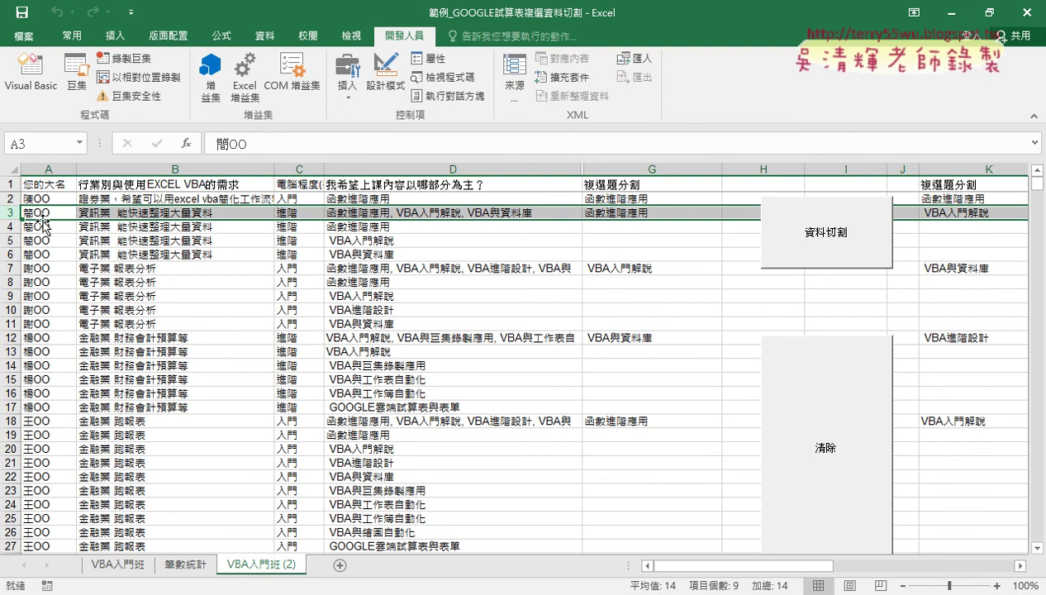
pyautogui.click(31, 78)
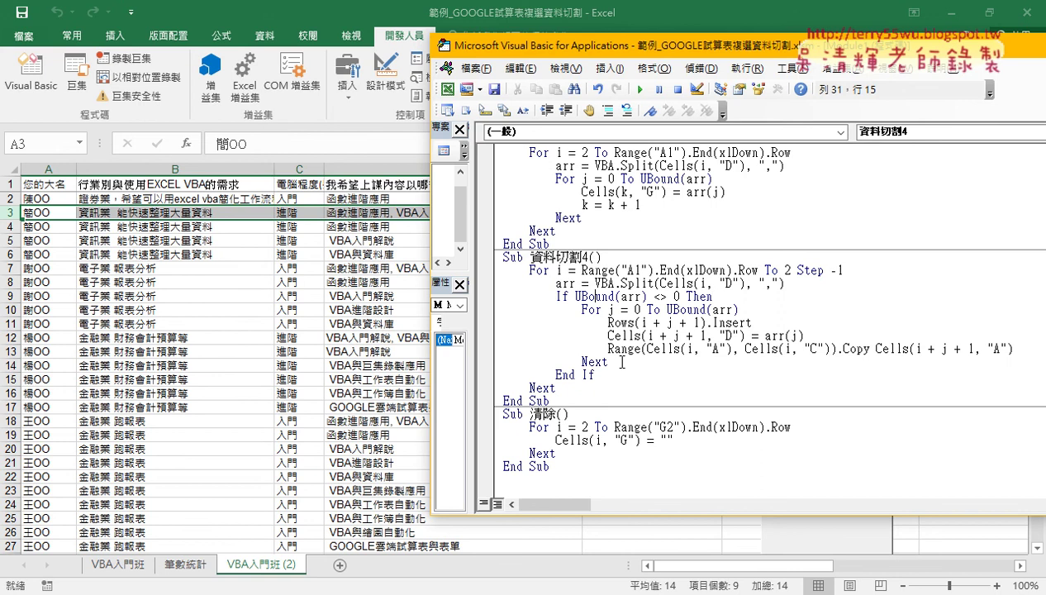
pyautogui.moveTo(622, 361); pyautogui.dragTo(485, 318)
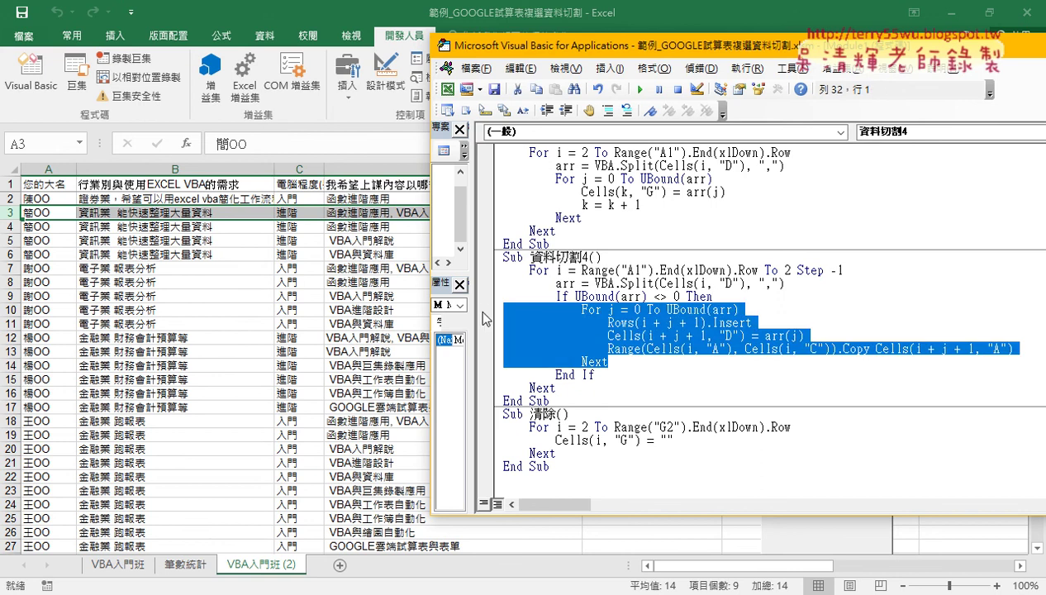
pyautogui.moveTo(489, 321); pyautogui.dragTo(719, 313)
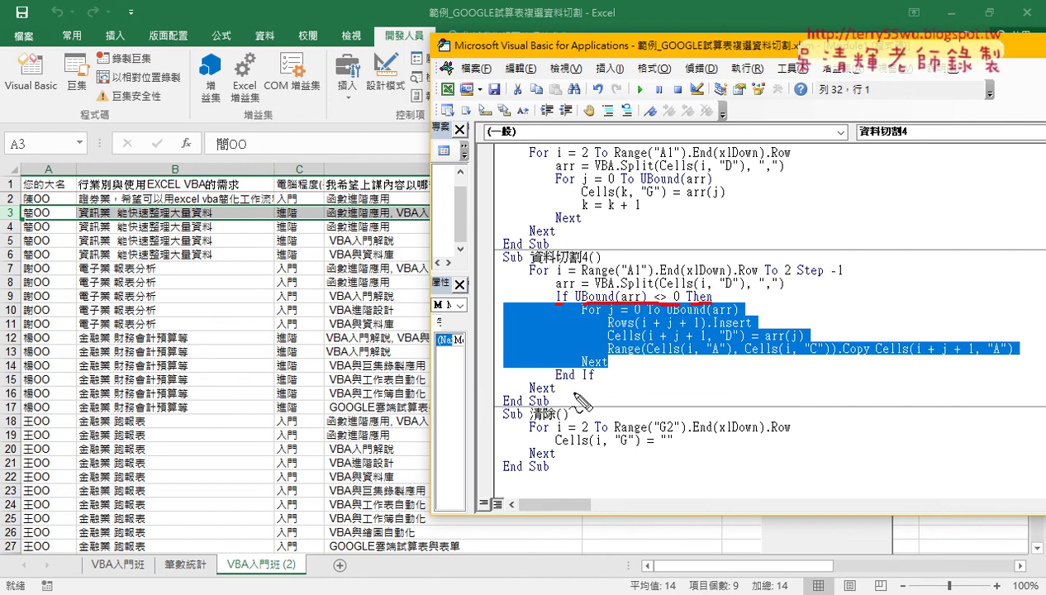
pyautogui.moveTo(555, 397); pyautogui.dragTo(523, 397)
pyautogui.moveTo(632, 277); pyautogui.dragTo(845, 275)
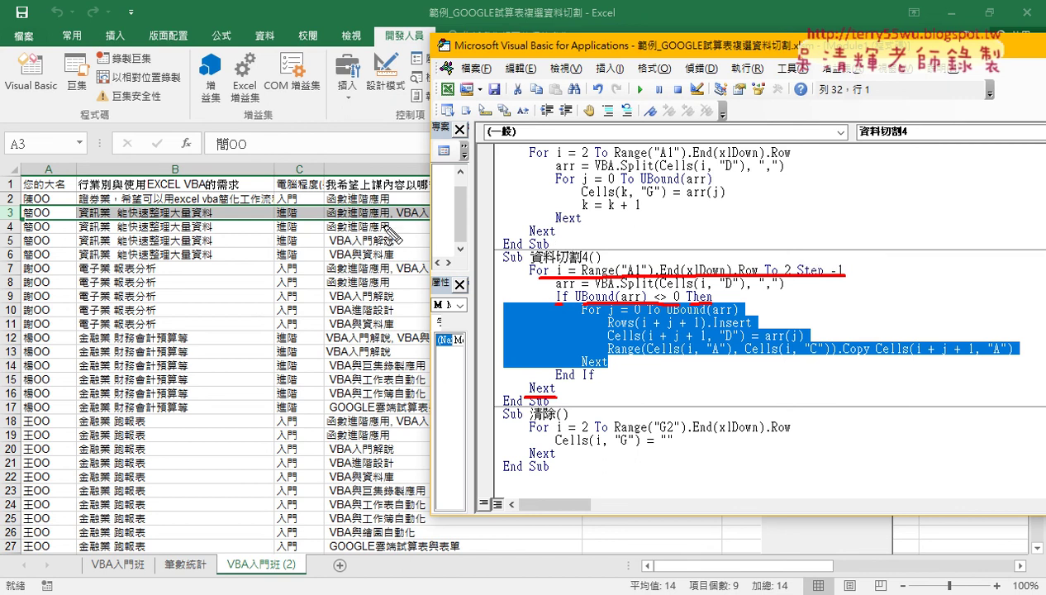
pyautogui.moveTo(399, 213); pyautogui.dragTo(18, 218)
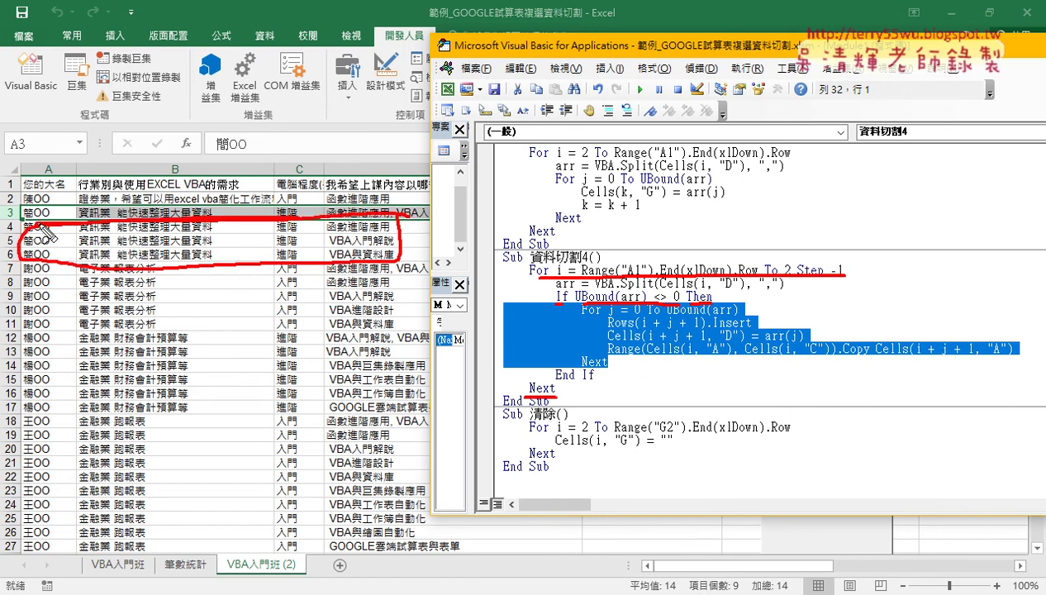
pyautogui.moveTo(21, 220)
pyautogui.mouseDown()
pyautogui.moveTo(289, 208)
pyautogui.moveTo(440, 223)
pyautogui.mouseUp()
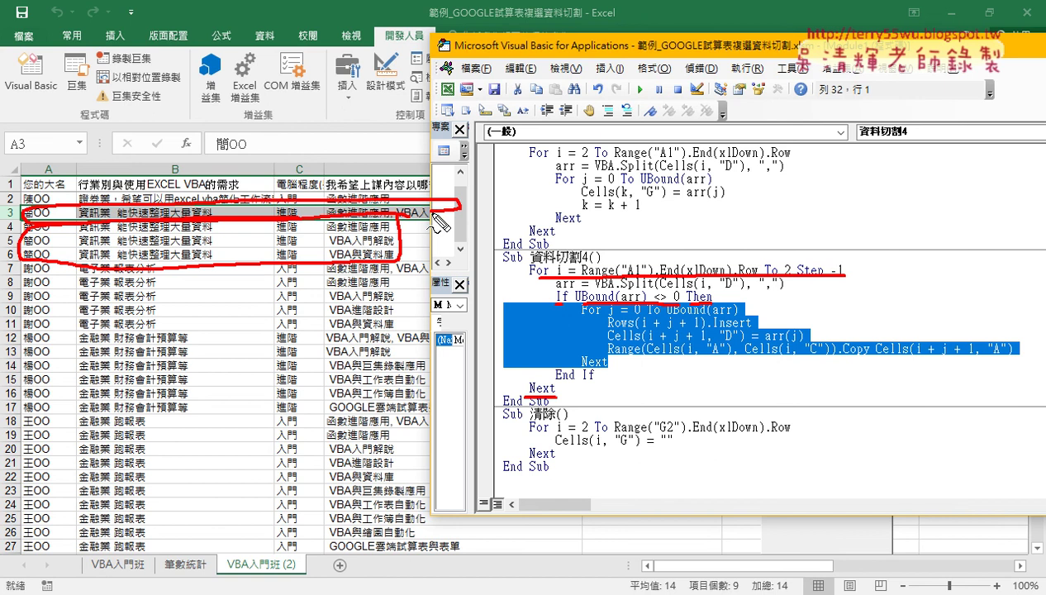